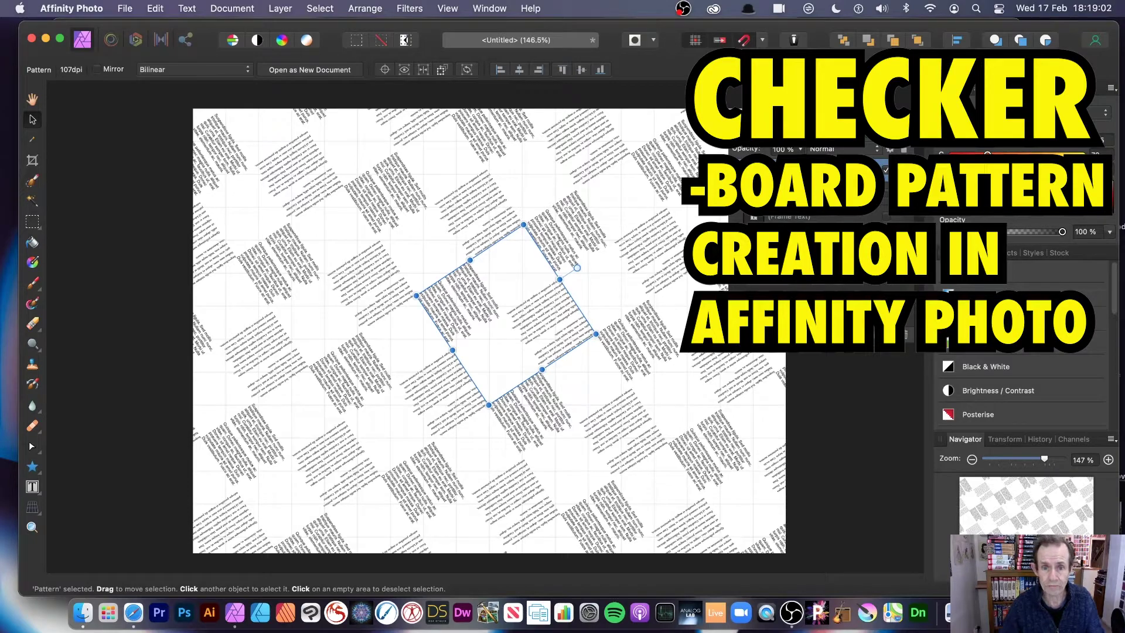
Step: Undo the rotated text-block pattern until the canvas is empty and white
{"action": "left_click_drag", "start_coordinate": [522, 225], "coordinate": [515, 188]}
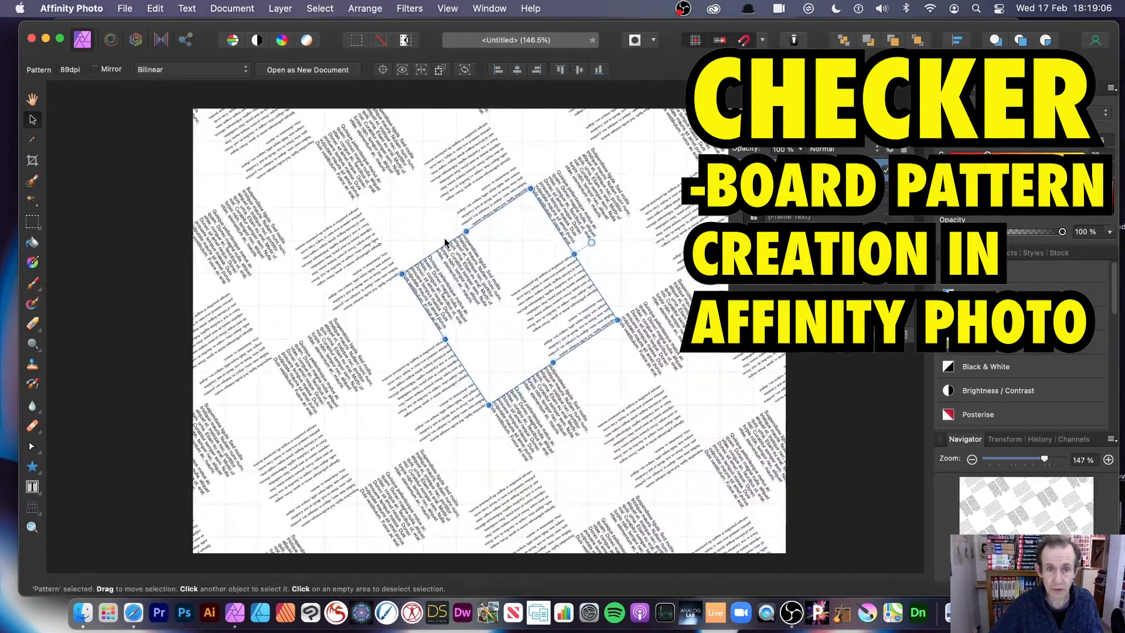
{"action": "key", "text": "Delete"}
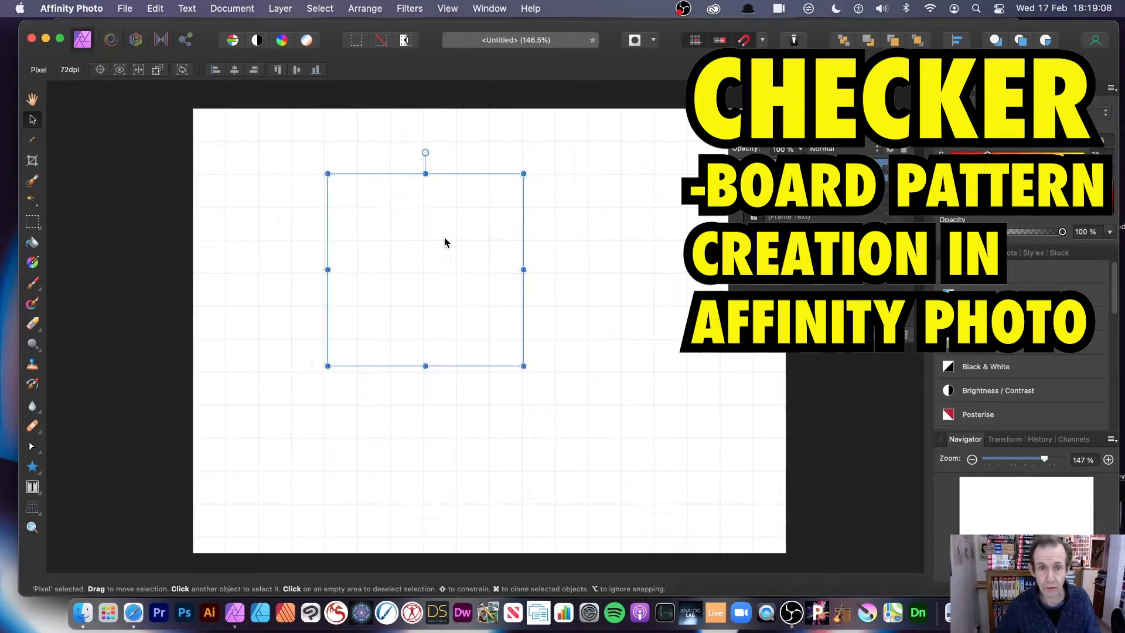
{"action": "key", "text": "Delete"}
{"action": "key", "text": "Delete"}
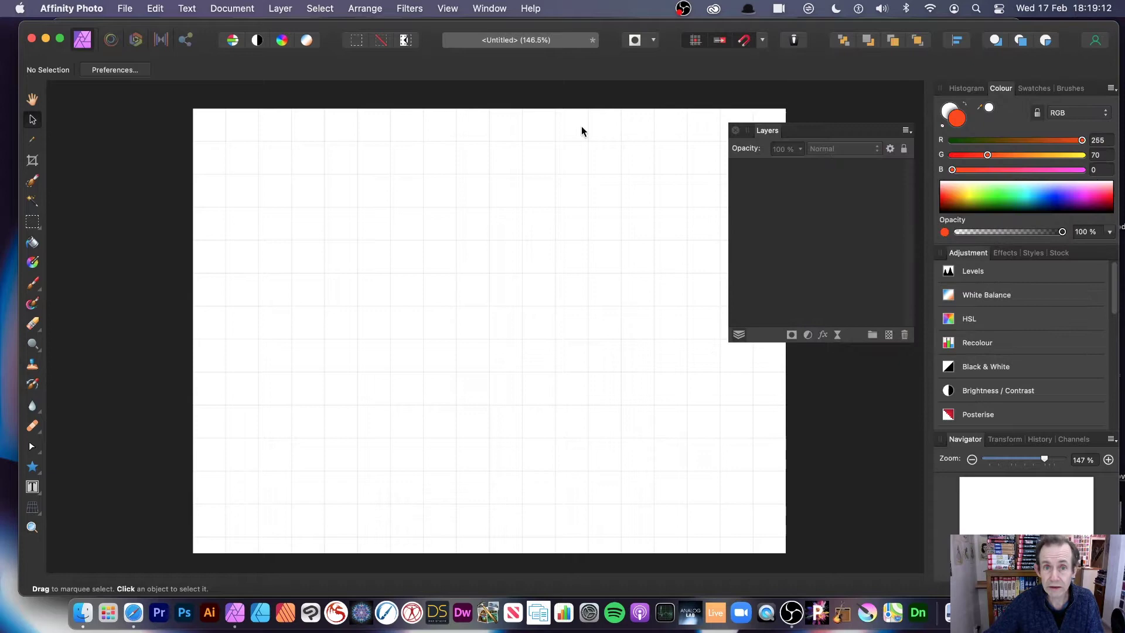
{"action": "left_click", "coordinate": [444, 9]}
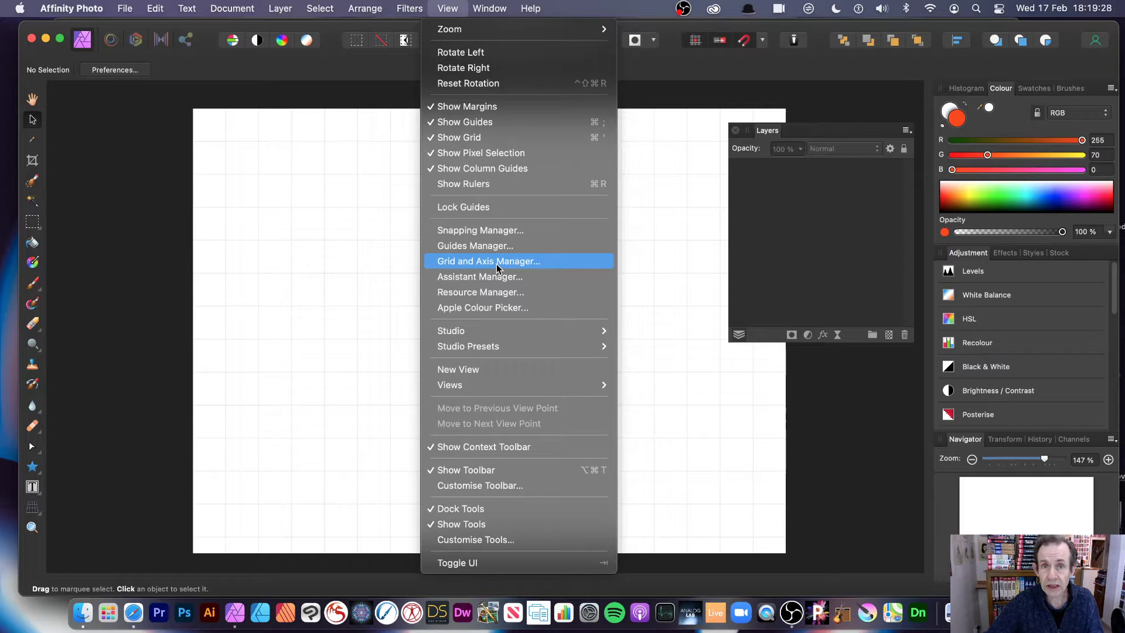
{"action": "left_click", "coordinate": [503, 232]}
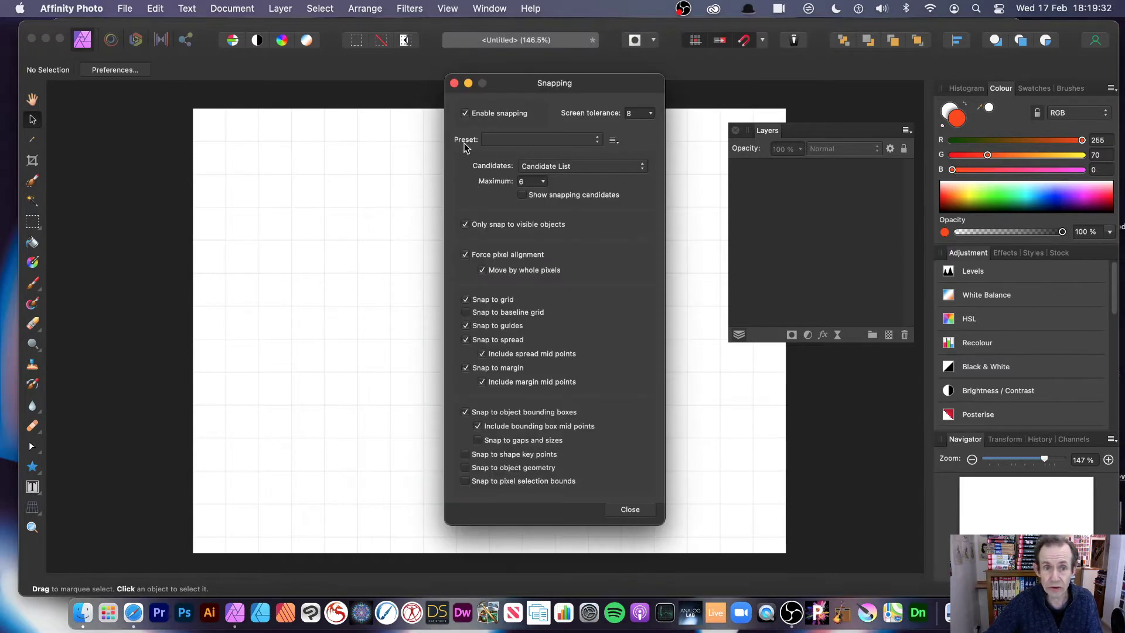
{"action": "left_click", "coordinate": [455, 83]}
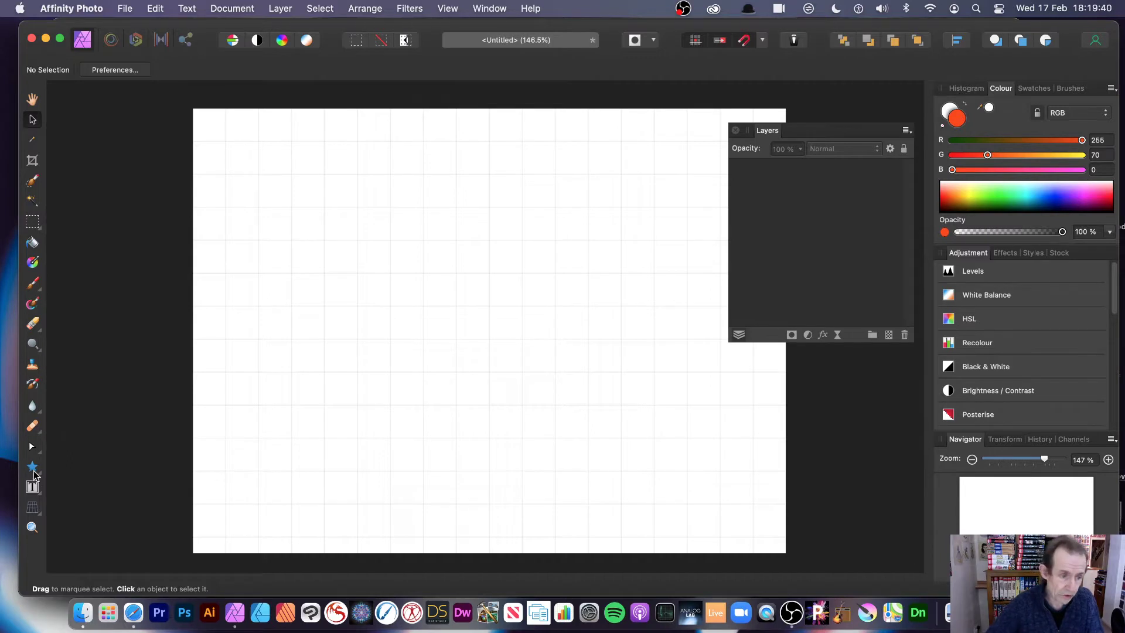
Step: Draw an orange donut near the top-left of the page with the Donut Tool
{"action": "left_click", "coordinate": [34, 469]}
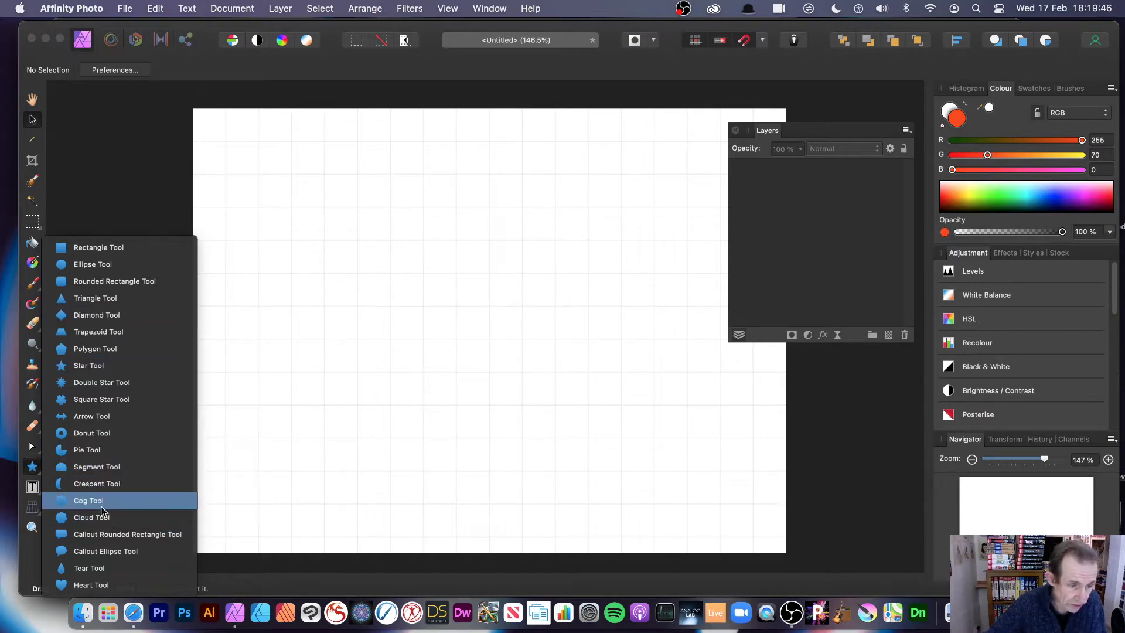
{"action": "left_click", "coordinate": [92, 433]}
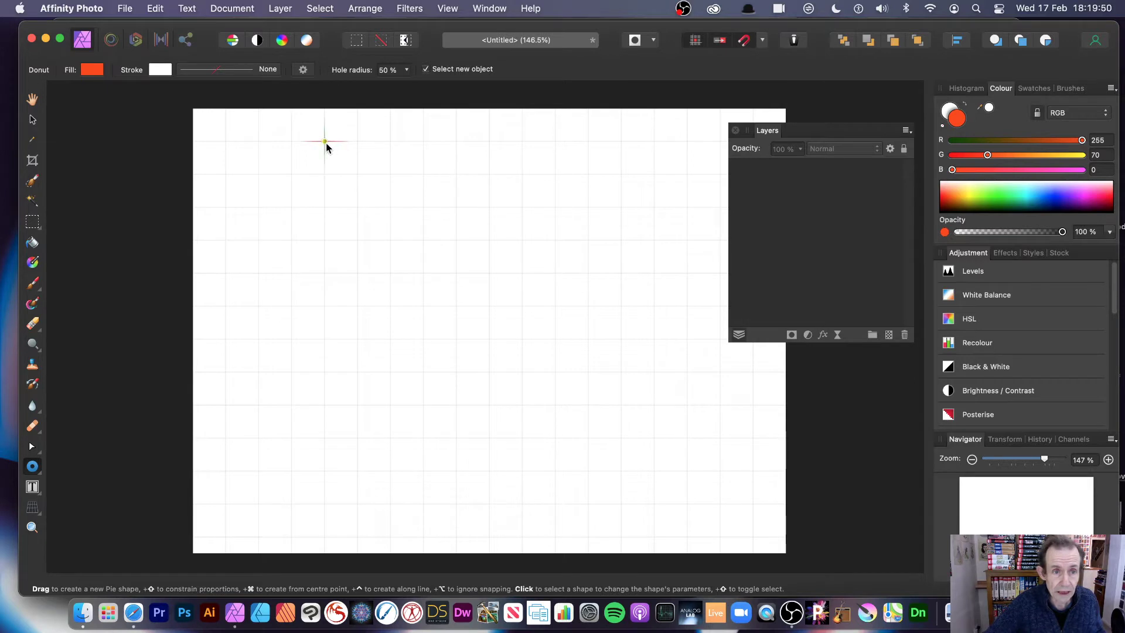
{"action": "left_click_drag", "start_coordinate": [326, 142], "coordinate": [422, 239]}
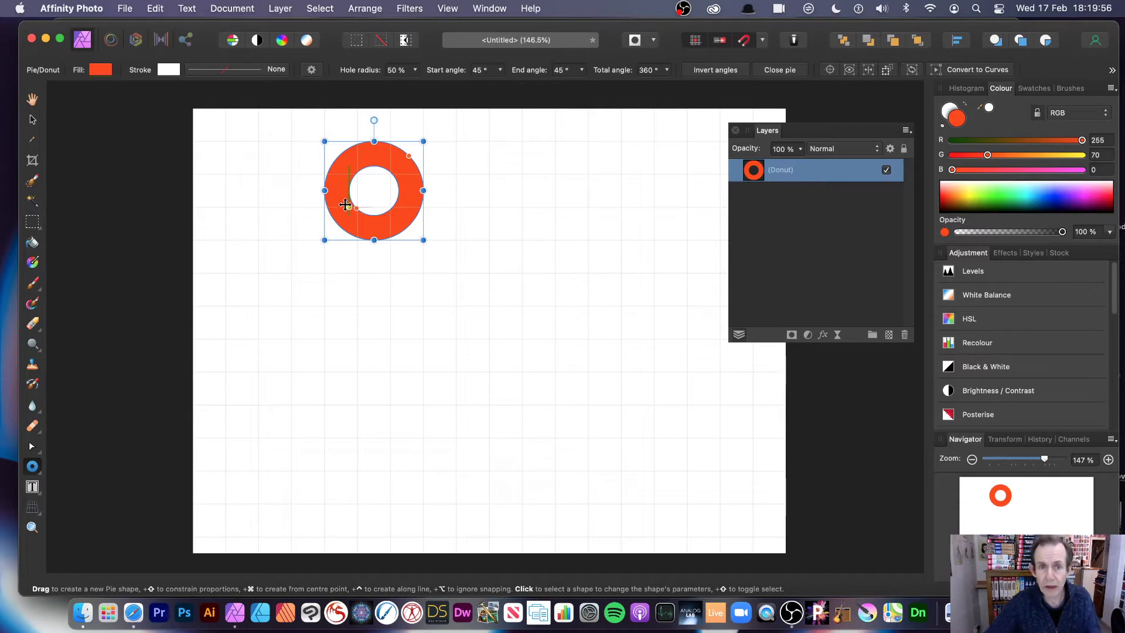
Step: Clone the donut diagonally down and to the right, then select both donuts
{"action": "left_click", "coordinate": [33, 120]}
{"action": "mouse_move", "coordinate": [416, 185]}
{"action": "left_mouse_down"}
{"action": "mouse_move", "coordinate": [491, 247]}
{"action": "mouse_move", "coordinate": [518, 248]}
{"action": "mouse_move", "coordinate": [521, 296]}
{"action": "mouse_move", "coordinate": [515, 281]}
{"action": "left_mouse_up"}
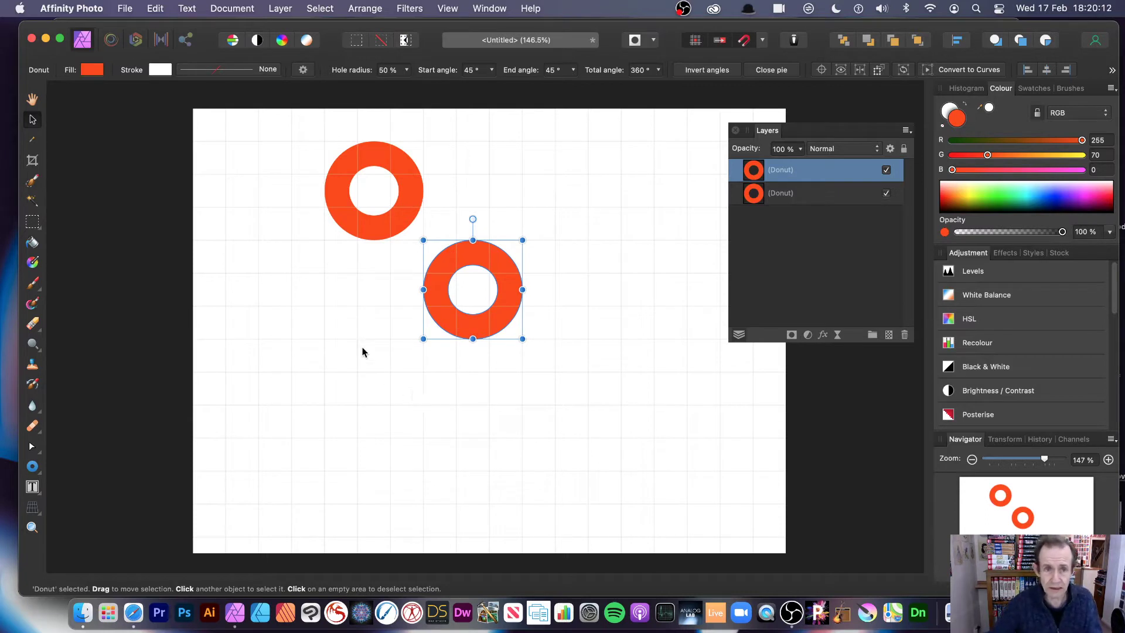
{"action": "left_click_drag", "start_coordinate": [295, 121], "coordinate": [610, 390]}
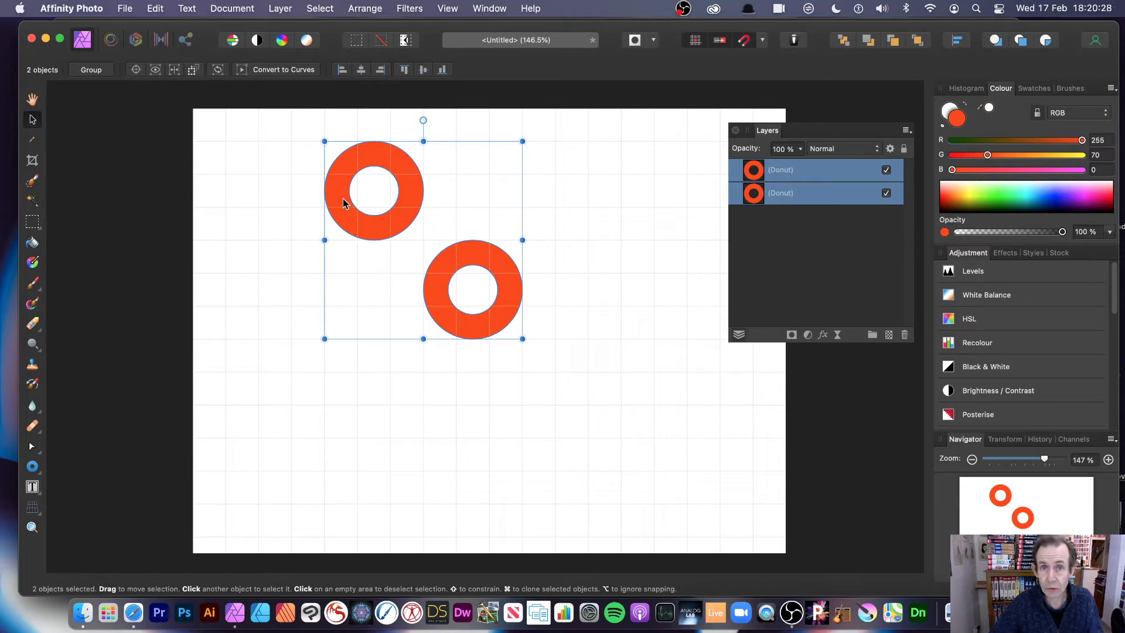
Step: Merge the visible donuts into a new Pixel layer with Merge Visible
{"action": "left_click", "coordinate": [281, 8]}
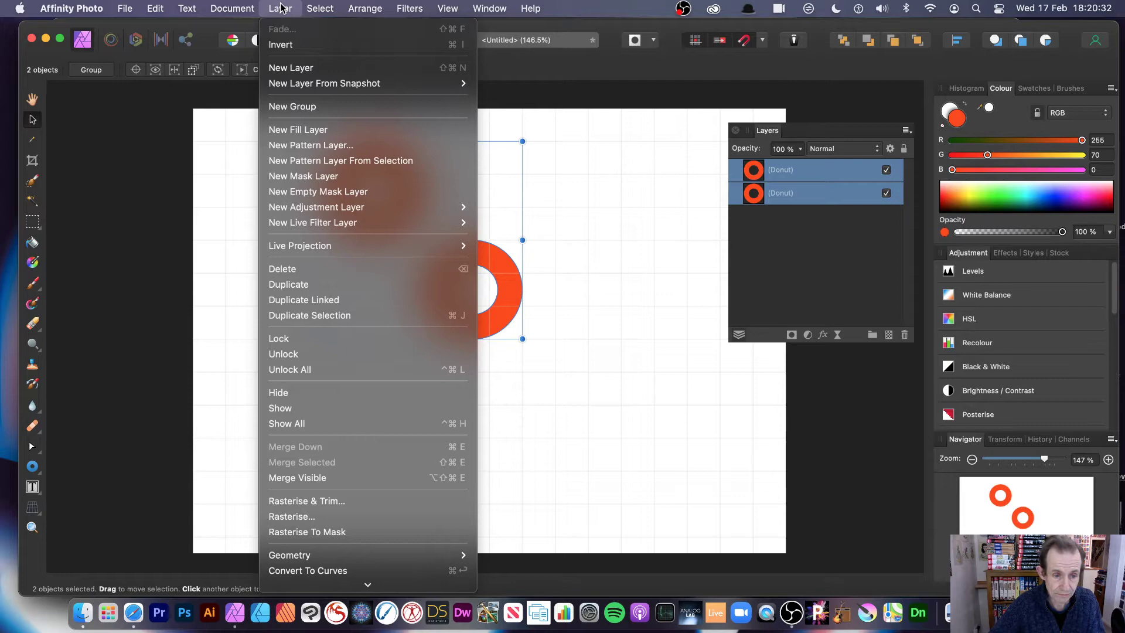
{"action": "left_click", "coordinate": [296, 478]}
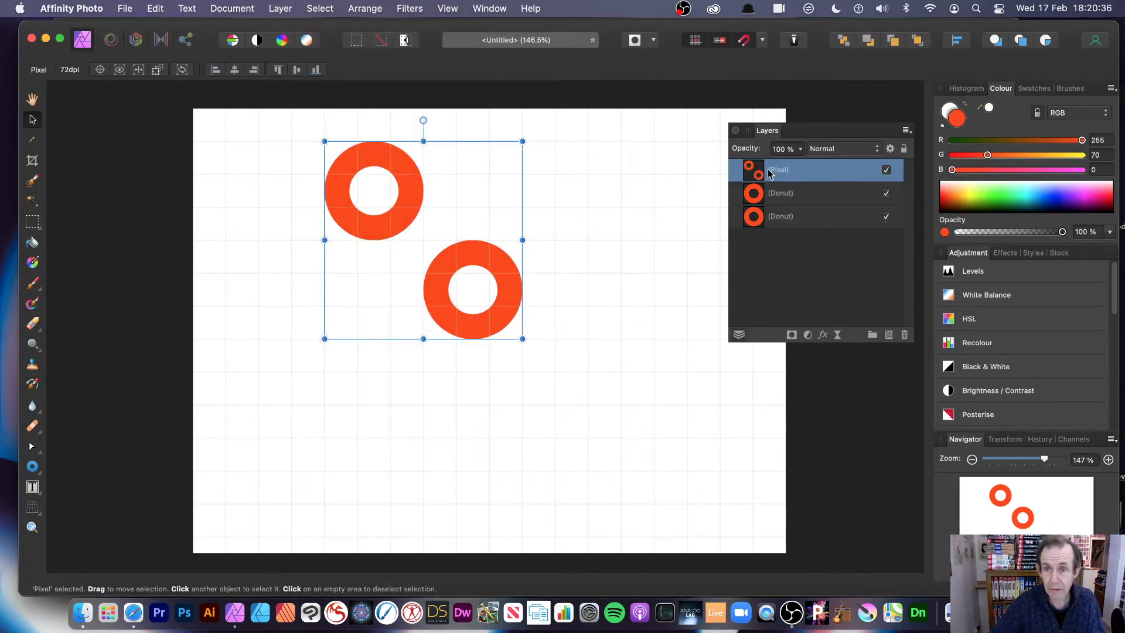
{"action": "left_click_drag", "start_coordinate": [781, 134], "coordinate": [642, 151]}
Step: Keep the Layers panel shown and hide both original Donut layers
{"action": "left_click", "coordinate": [447, 8]}
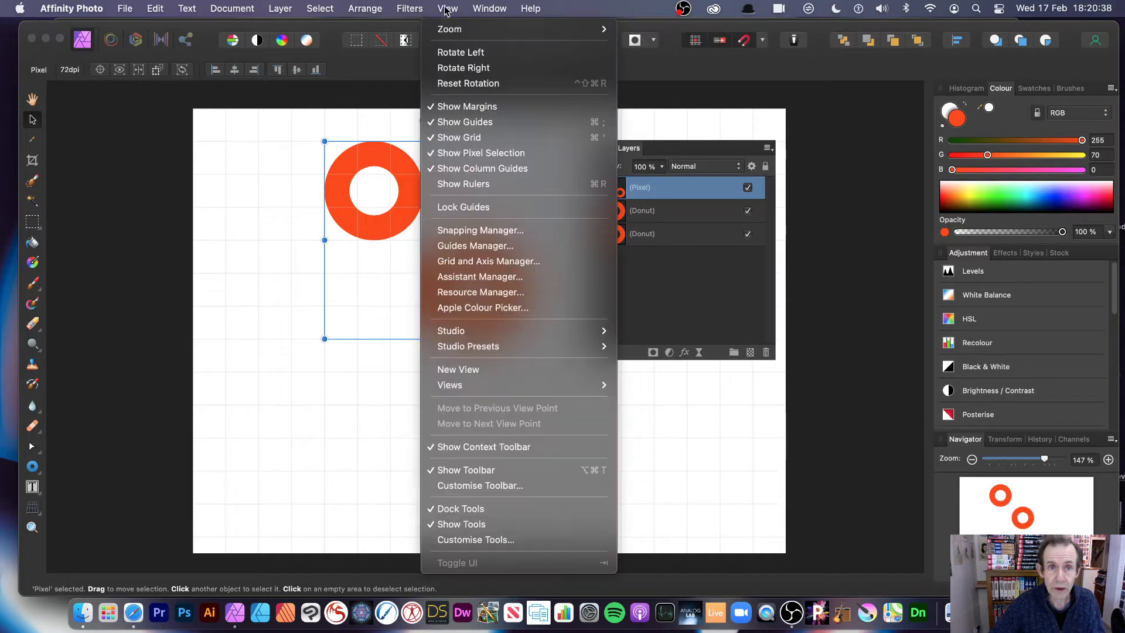
{"action": "mouse_move", "coordinate": [485, 335]}
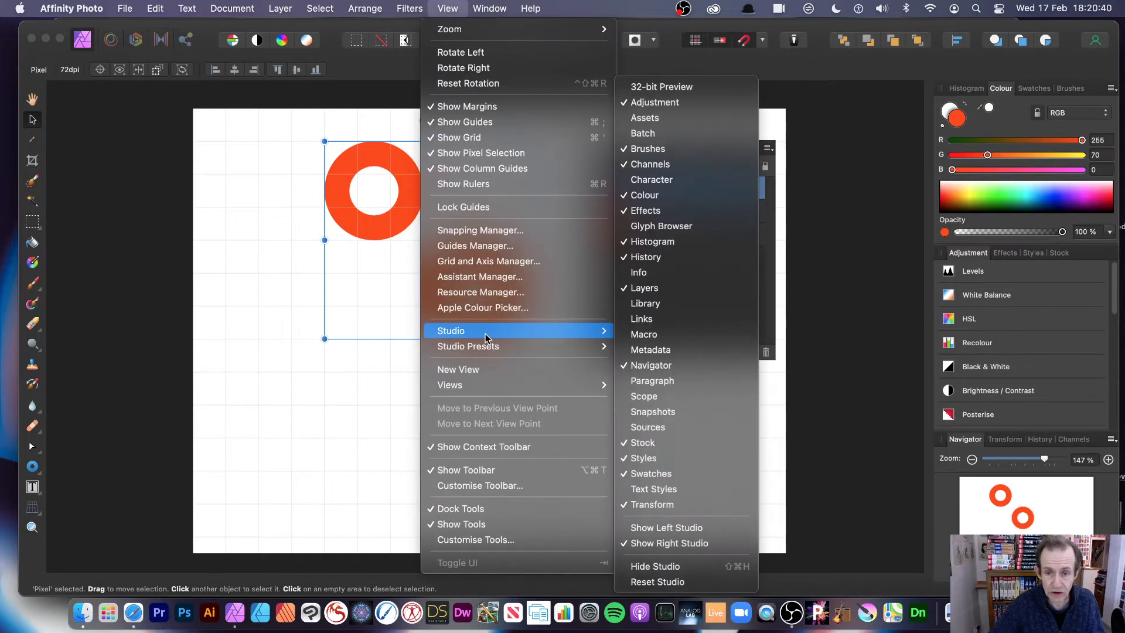
{"action": "left_click", "coordinate": [684, 292]}
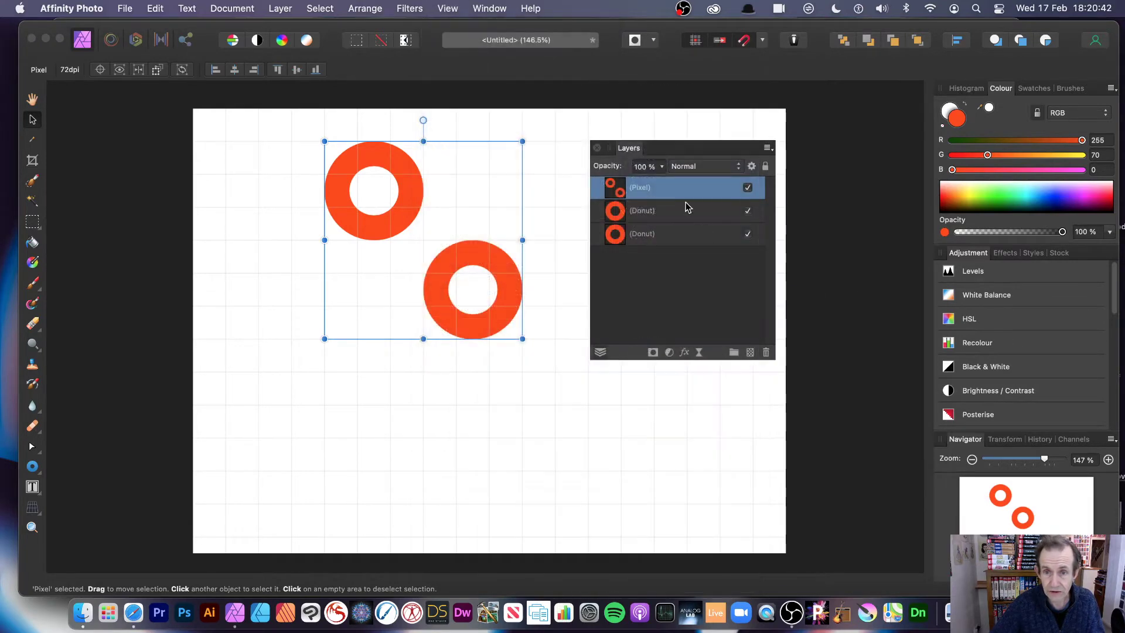
{"action": "left_click", "coordinate": [748, 211]}
{"action": "left_click", "coordinate": [748, 234]}
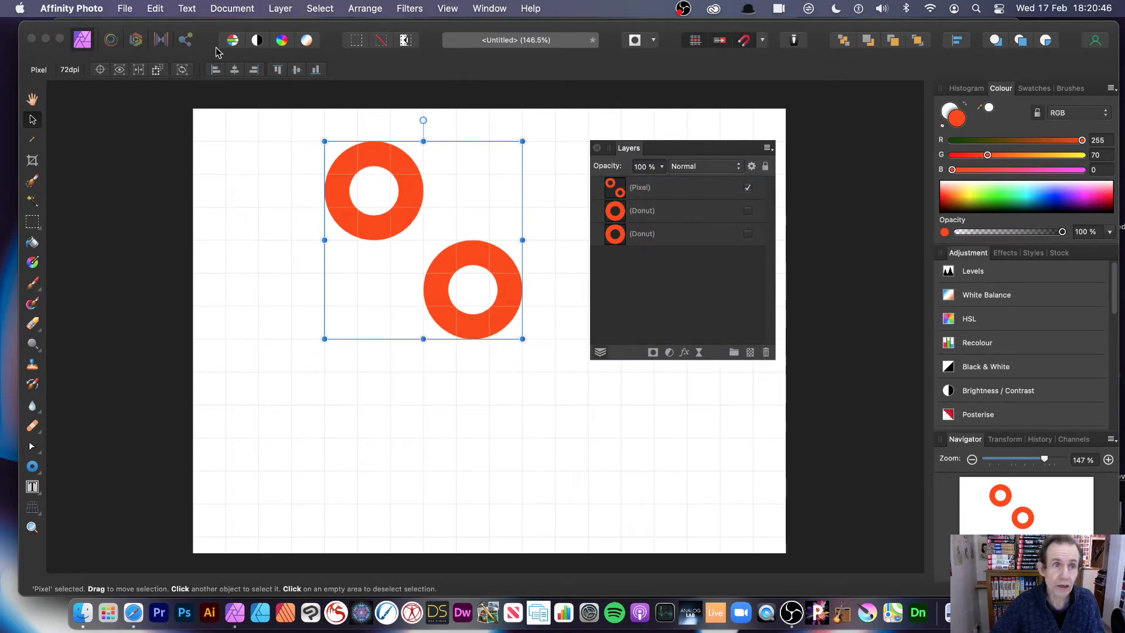
Step: Create a pattern layer from the donuts, shrink tiles to 153×153 px, and hide the Pixel layer
{"action": "left_click", "coordinate": [281, 8]}
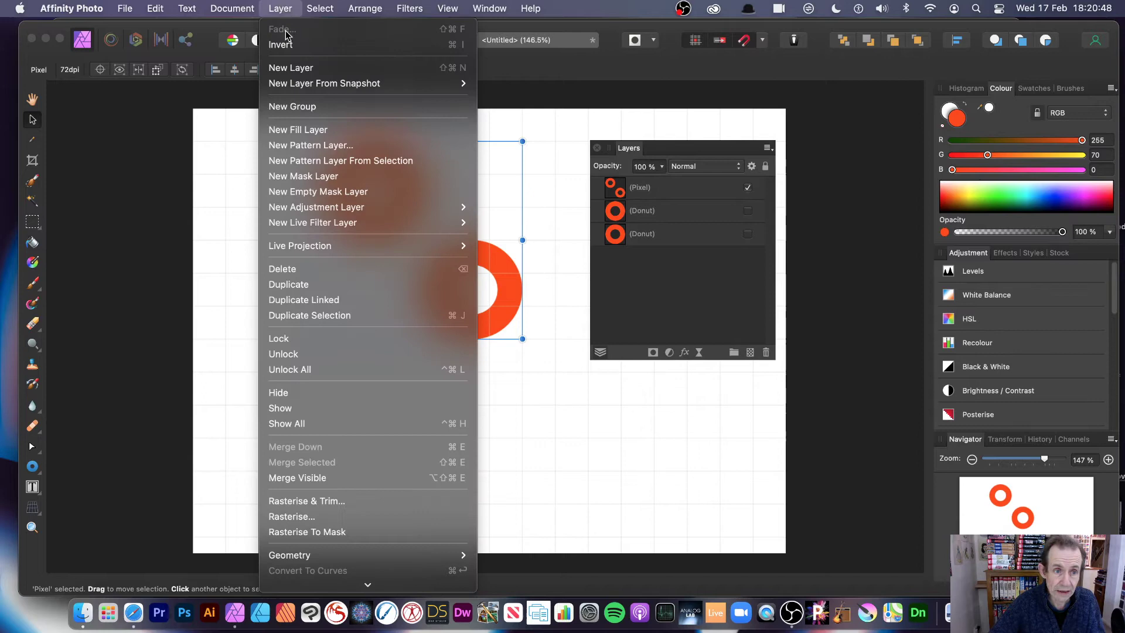
{"action": "left_click", "coordinate": [308, 162]}
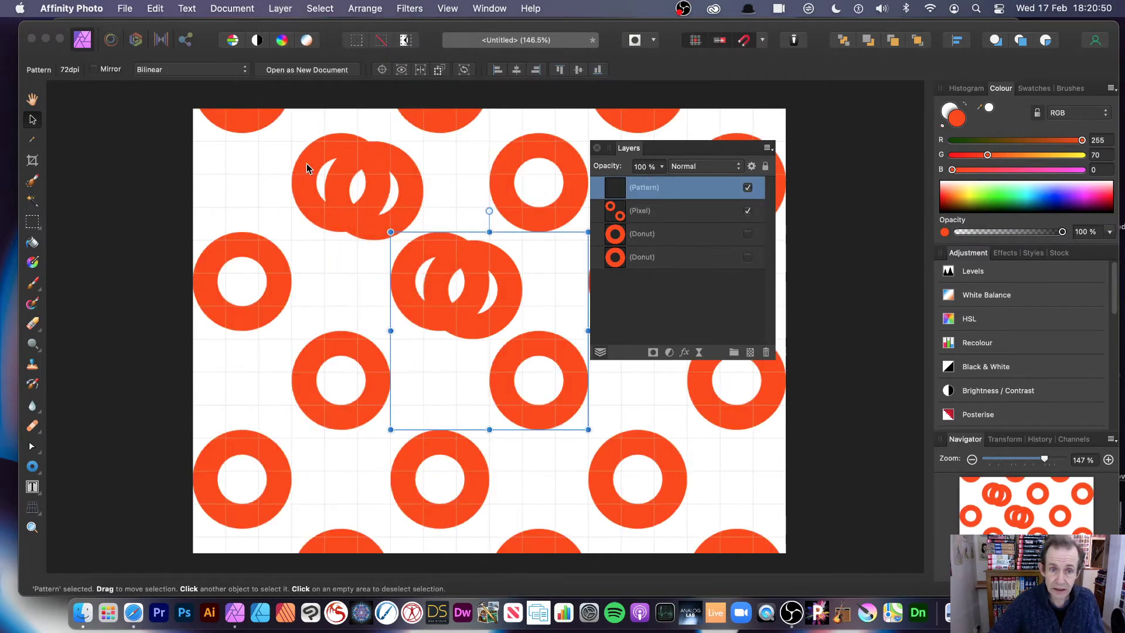
{"action": "left_click_drag", "start_coordinate": [390, 232], "coordinate": [530, 373]}
{"action": "left_click", "coordinate": [749, 211]}
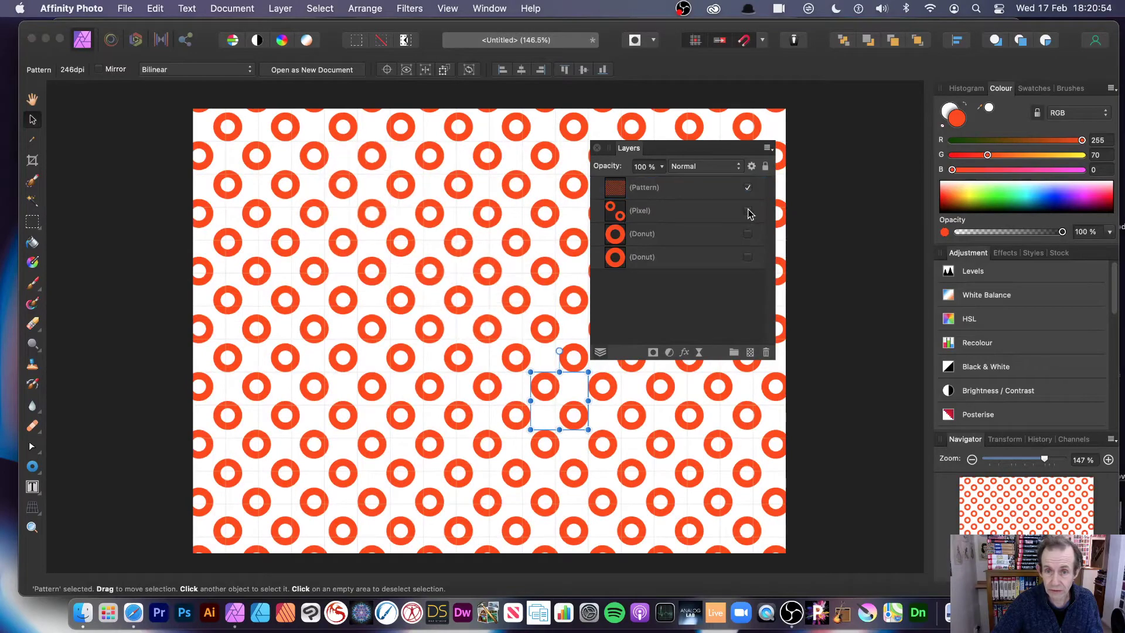
{"action": "left_click_drag", "start_coordinate": [530, 372], "coordinate": [499, 341]}
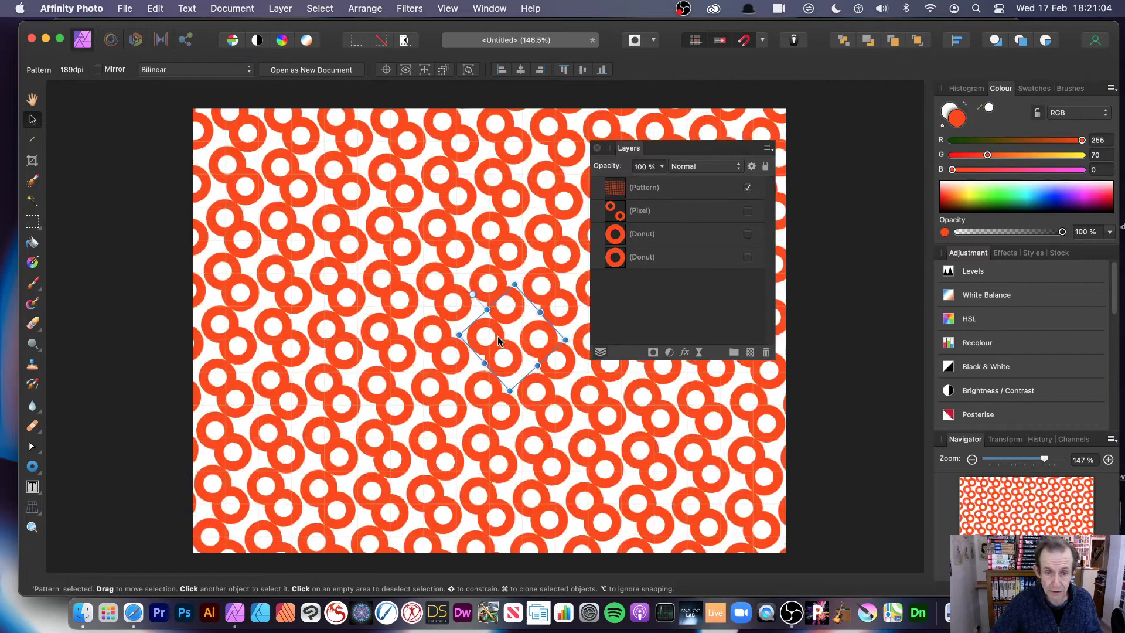
Step: Undo the pattern layer and merge, returning to the two separate Donut layers
{"action": "key", "text": "super+z"}
{"action": "key", "text": "super+z"}
{"action": "key", "text": "super+z"}
{"action": "key", "text": "super+z"}
{"action": "key", "text": "super+z"}
{"action": "key", "text": "super+z"}
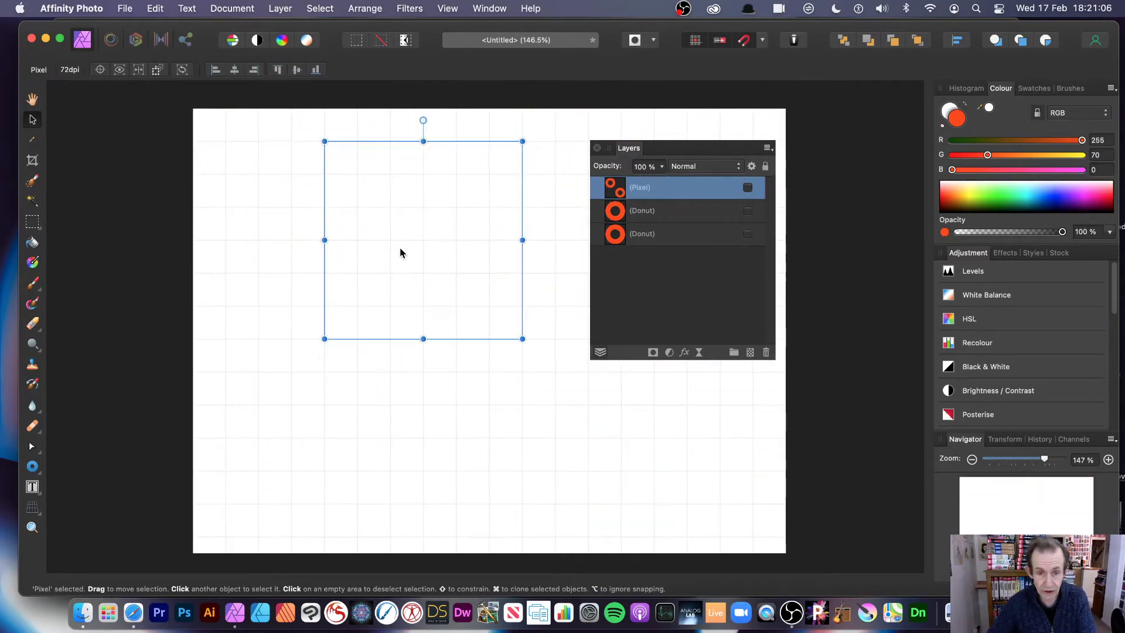
{"action": "key", "text": "super+z"}
{"action": "key", "text": "super+shift+z"}
{"action": "key", "text": "super+shift+z"}
{"action": "key", "text": "super+shift+z"}
{"action": "key", "text": "super+shift+z"}
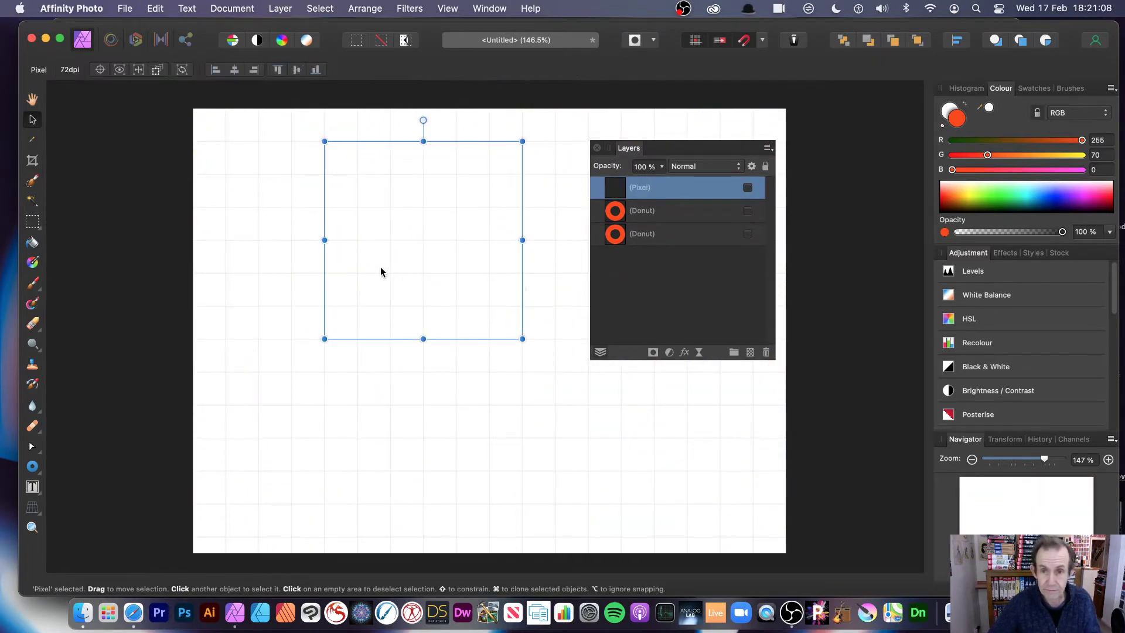
{"action": "key", "text": "super+shift+z"}
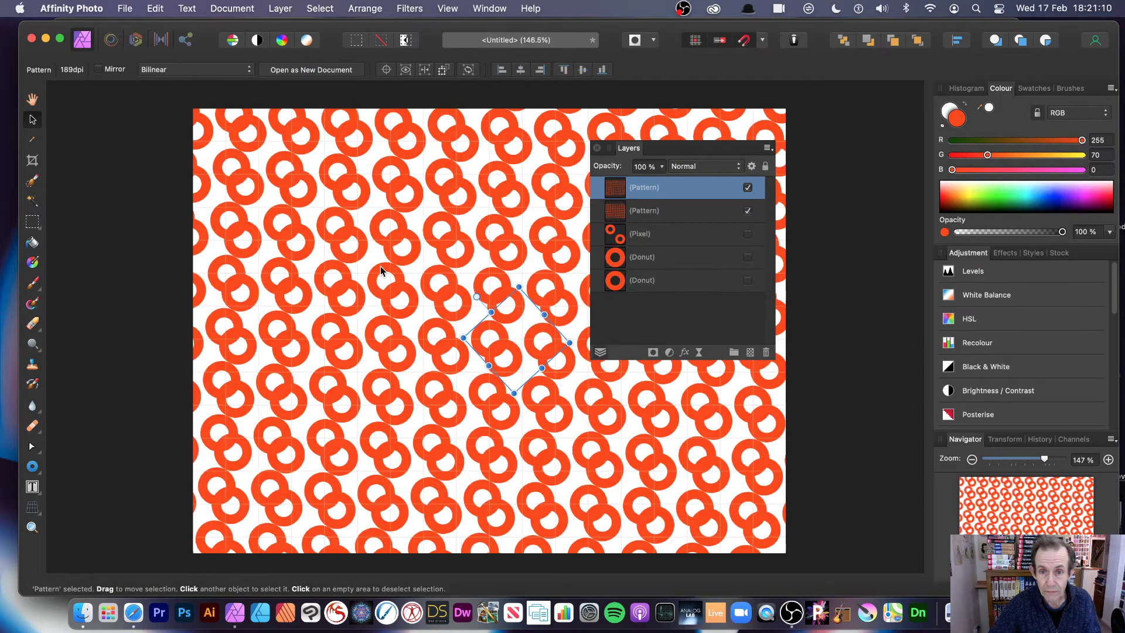
{"action": "key", "text": "super+z"}
{"action": "key", "text": "super+shift+z"}
{"action": "key", "text": "super+z"}
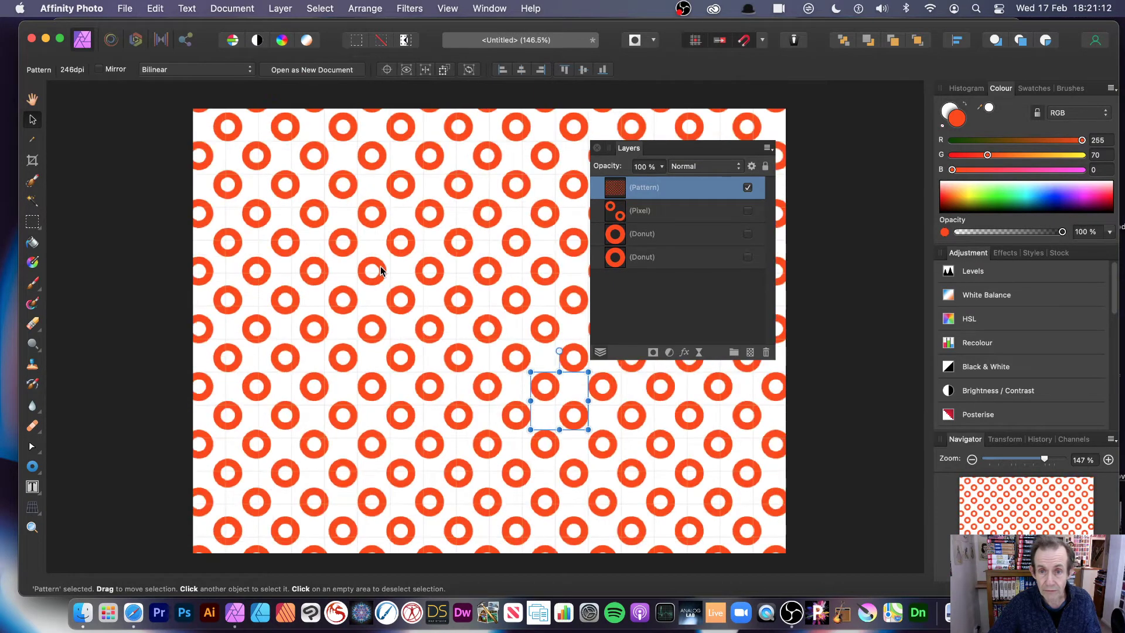
{"action": "key", "text": "super+z"}
{"action": "key", "text": "super+z"}
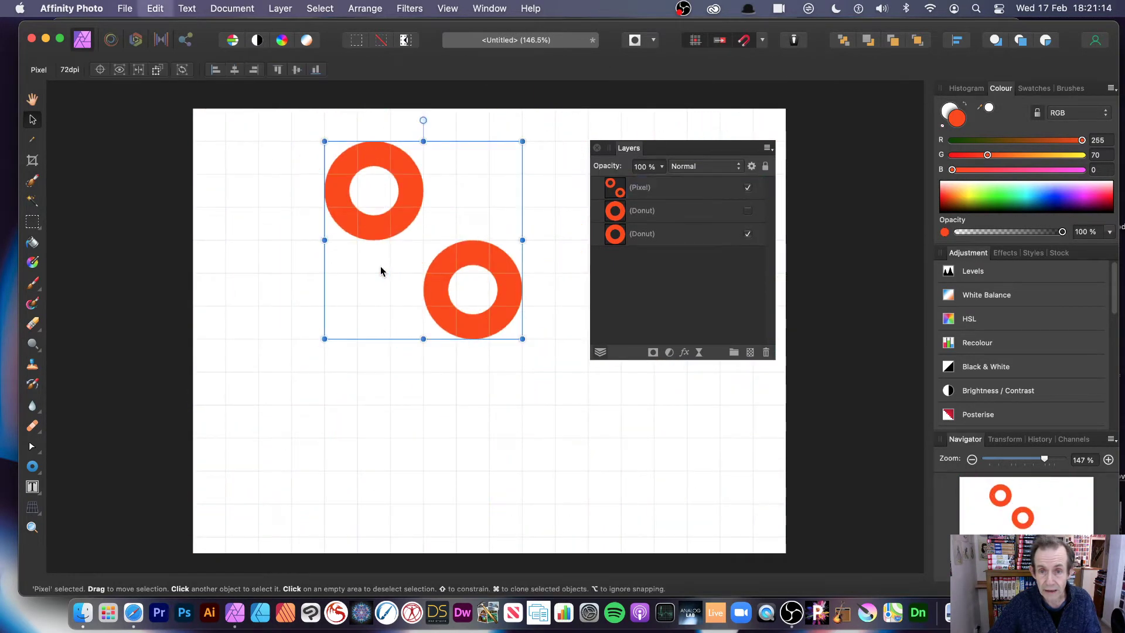
{"action": "key", "text": "super+z"}
Step: Recolour the top-left donut dark brown, then select both donuts
{"action": "left_click", "coordinate": [631, 248]}
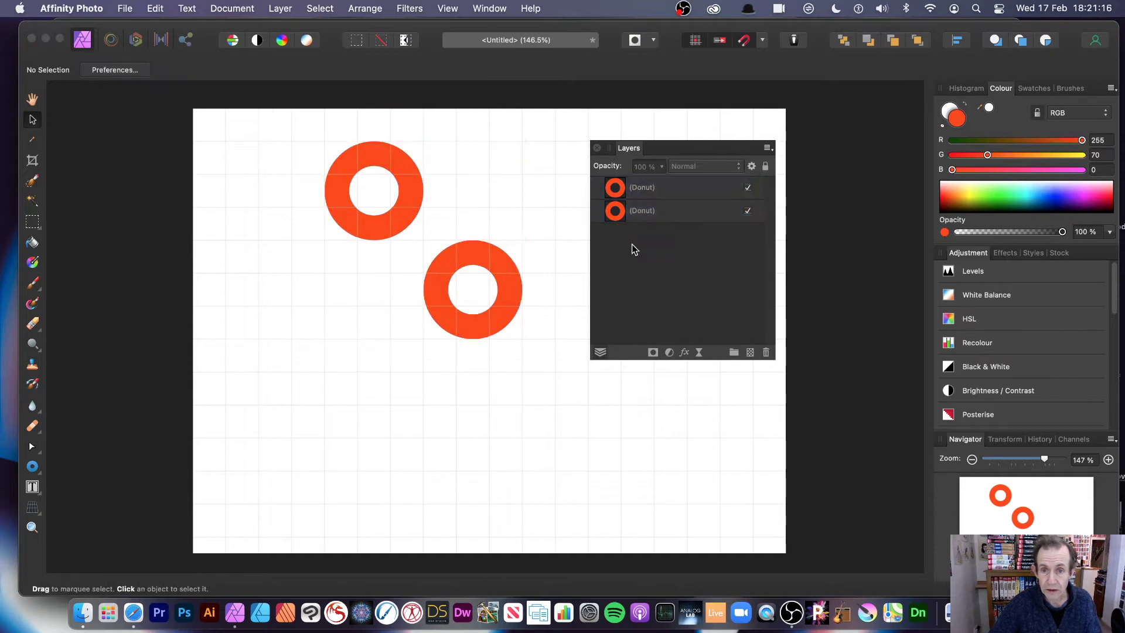
{"action": "left_click", "coordinate": [615, 213]}
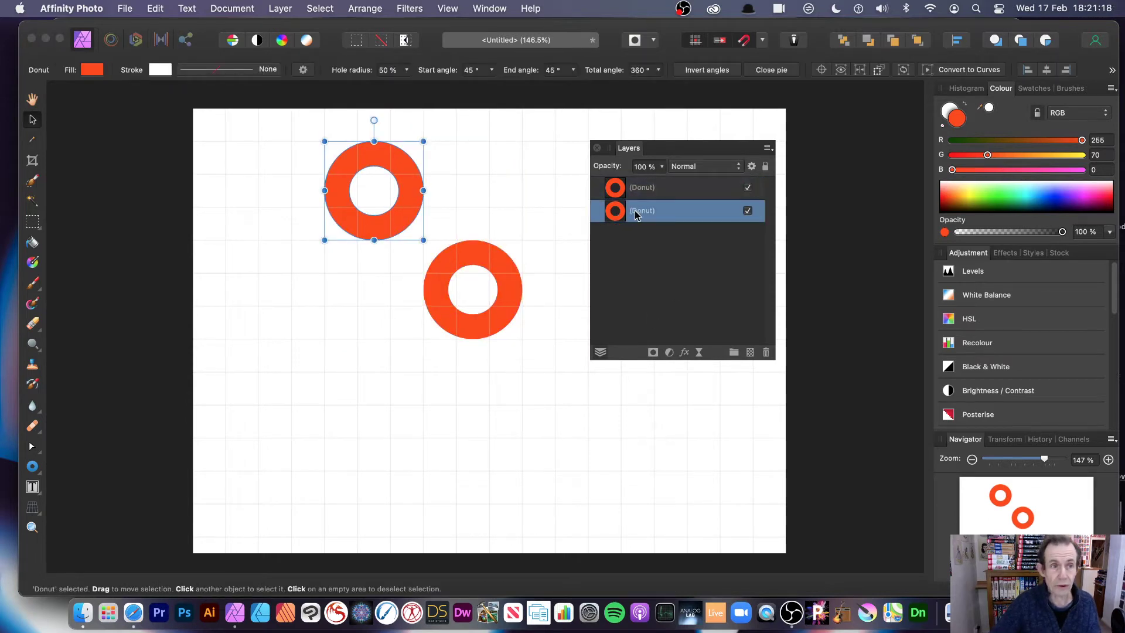
{"action": "left_click", "coordinate": [94, 70]}
{"action": "mouse_move", "coordinate": [186, 144]}
{"action": "left_mouse_down"}
{"action": "mouse_move", "coordinate": [198, 140]}
{"action": "mouse_move", "coordinate": [189, 141]}
{"action": "left_mouse_up"}
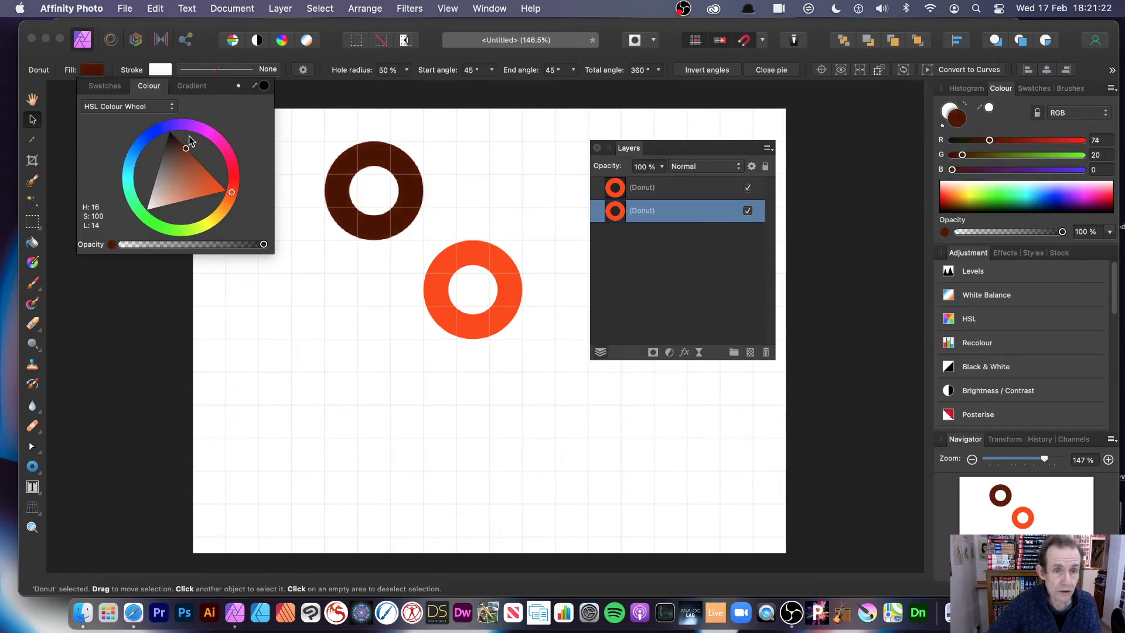
{"action": "left_click", "coordinate": [272, 134]}
{"action": "left_click_drag", "start_coordinate": [273, 121], "coordinate": [576, 374]}
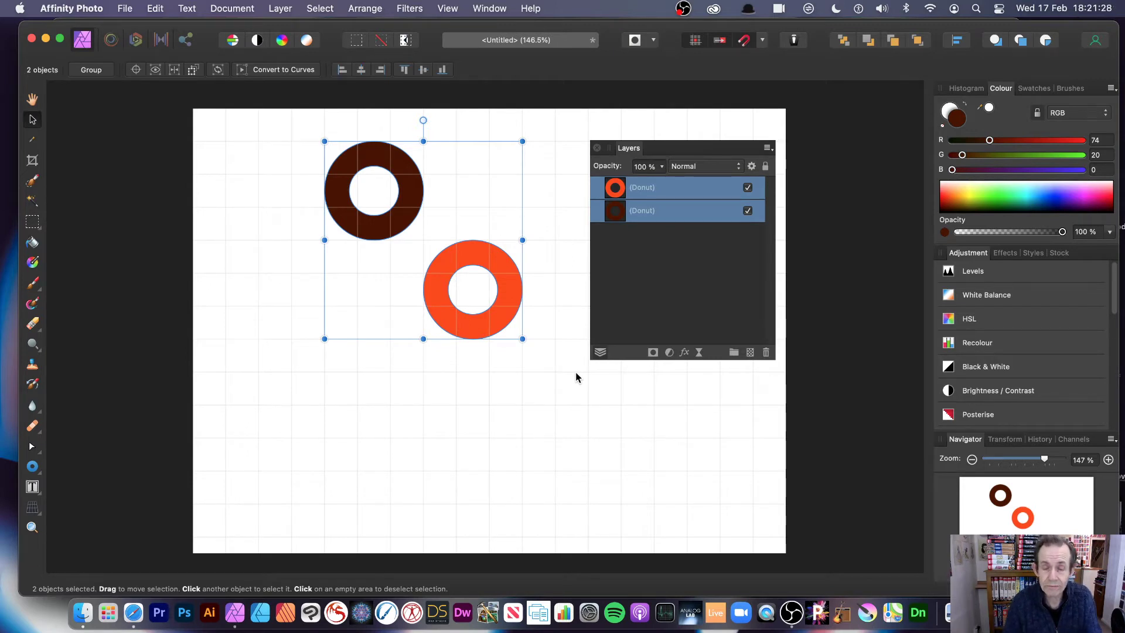
Step: Delete the brown donut
{"action": "left_click", "coordinate": [238, 260]}
{"action": "left_click", "coordinate": [375, 229]}
{"action": "key", "text": "Delete"}
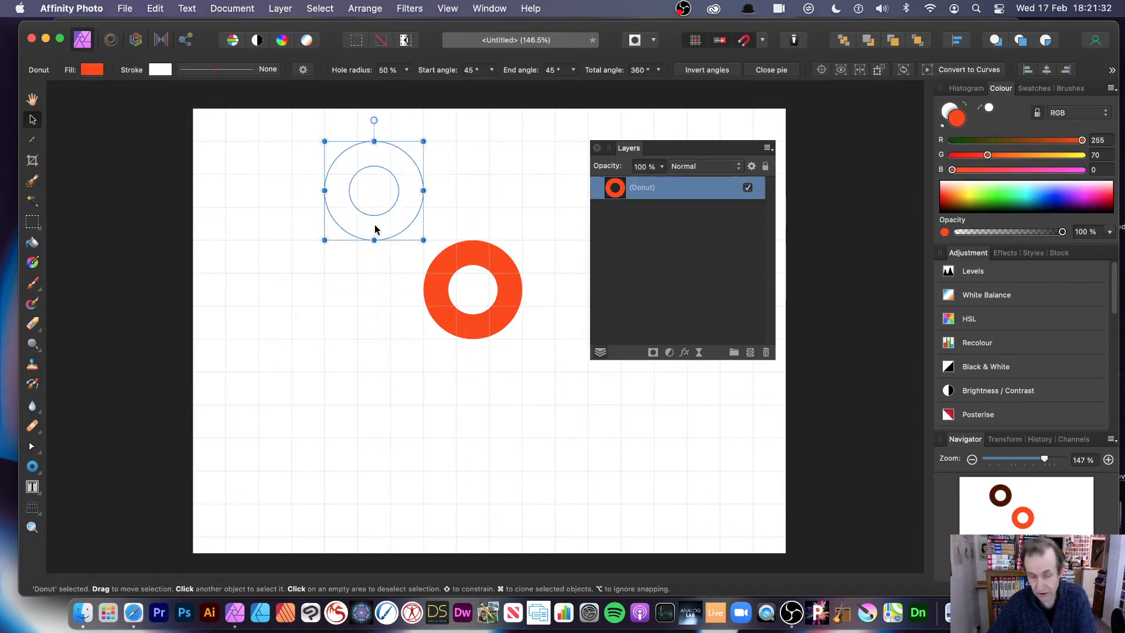
Step: Draw a dark brown rounded square in its place and select it with the donut
{"action": "left_click", "coordinate": [34, 467]}
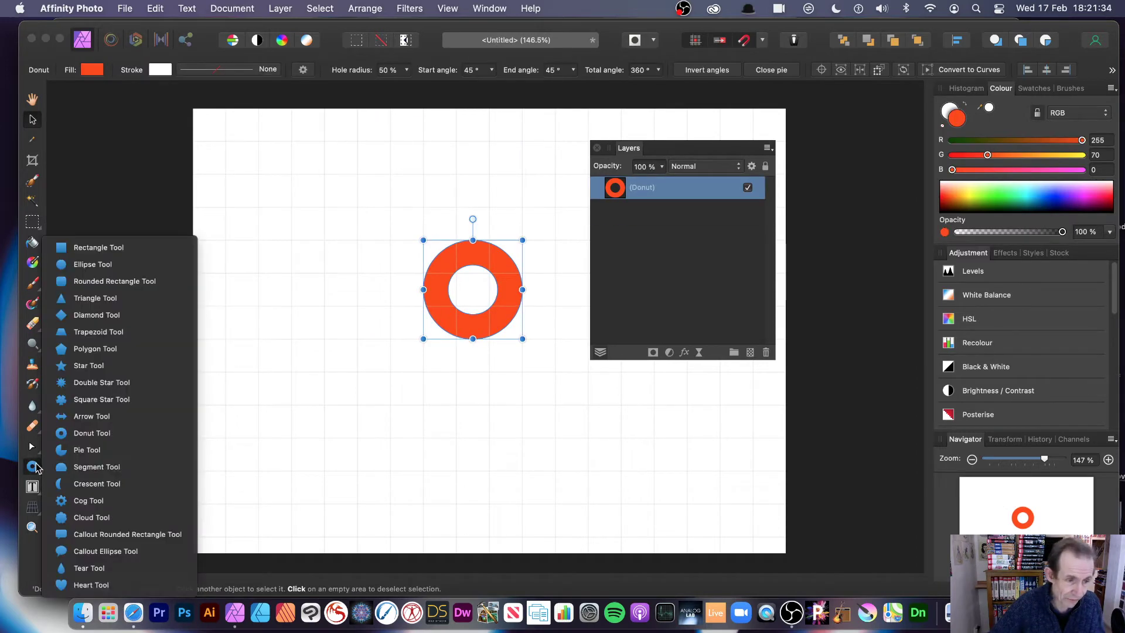
{"action": "key", "text": "Escape"}
{"action": "key", "text": "m"}
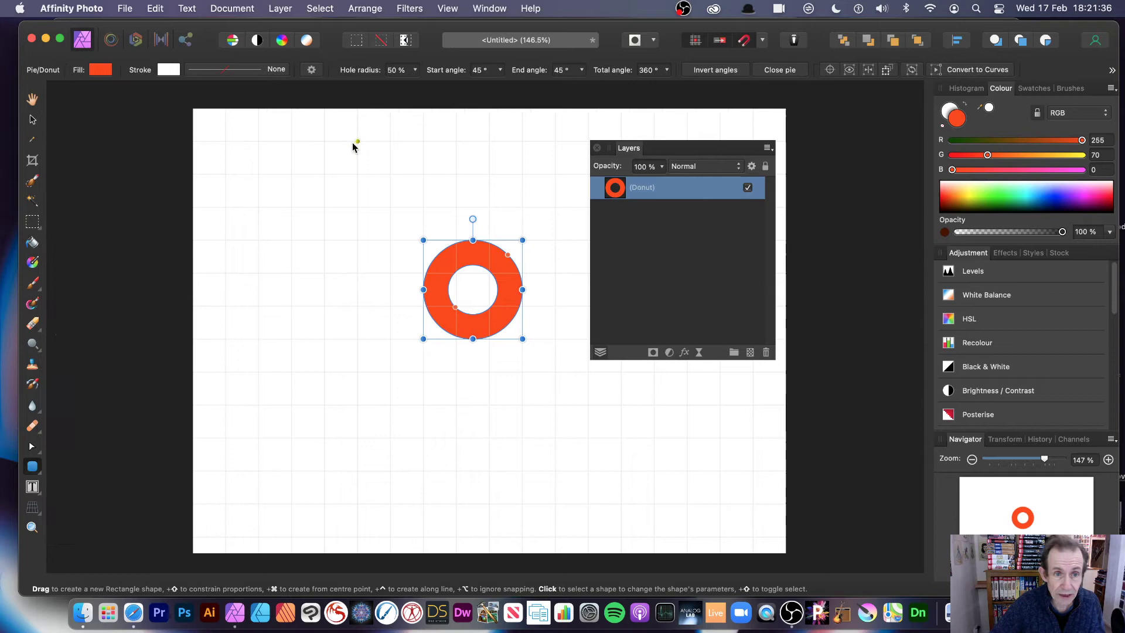
{"action": "left_click_drag", "start_coordinate": [325, 141], "coordinate": [419, 240]}
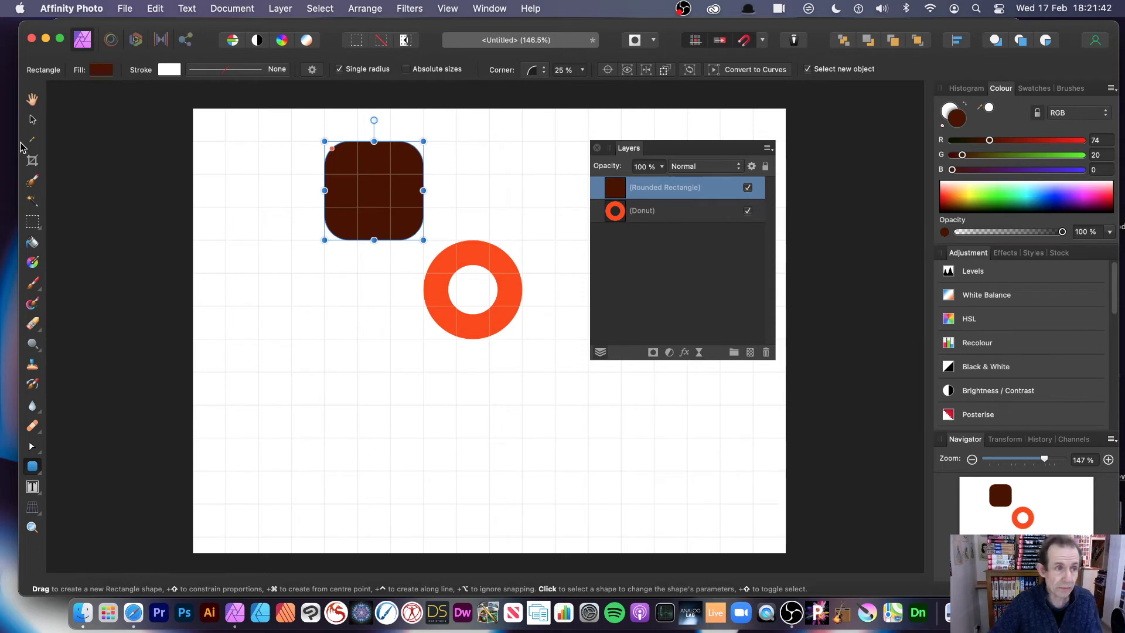
{"action": "key", "text": "v"}
{"action": "left_click_drag", "start_coordinate": [265, 120], "coordinate": [576, 367]}
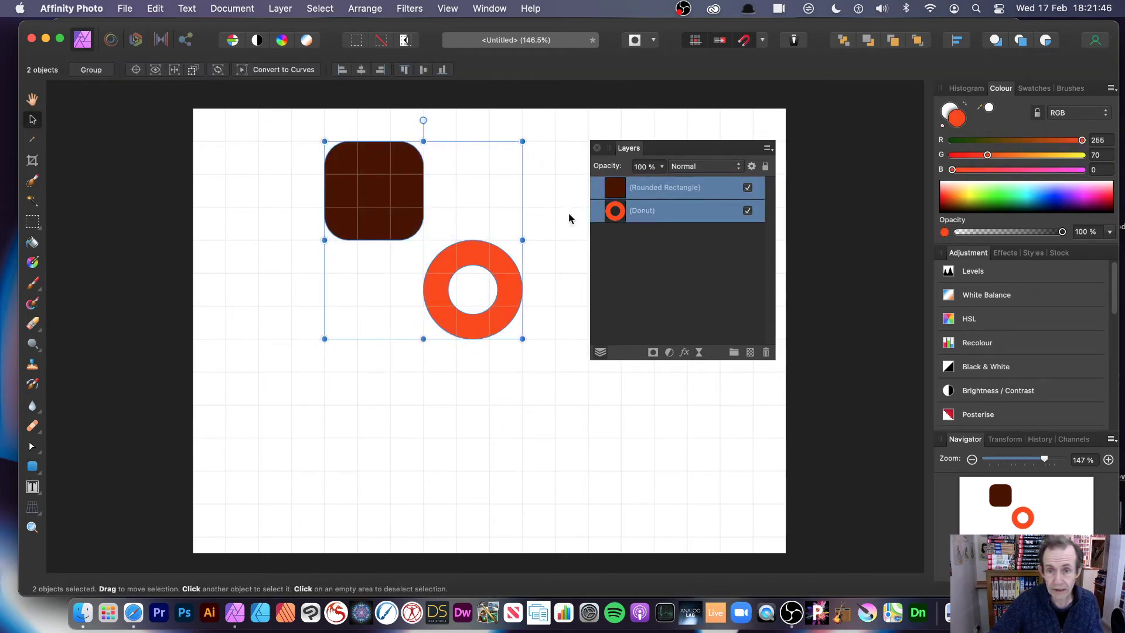
Step: Merge the visible square and donut into a new Pixel layer above the shapes
{"action": "left_click", "coordinate": [281, 8]}
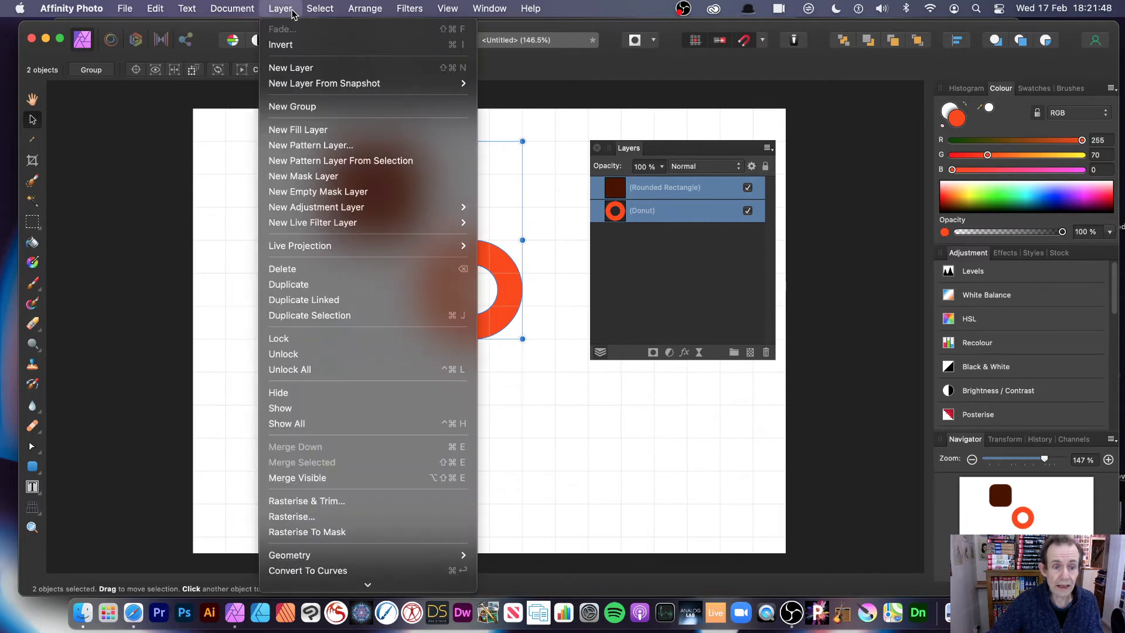
{"action": "left_click", "coordinate": [321, 480]}
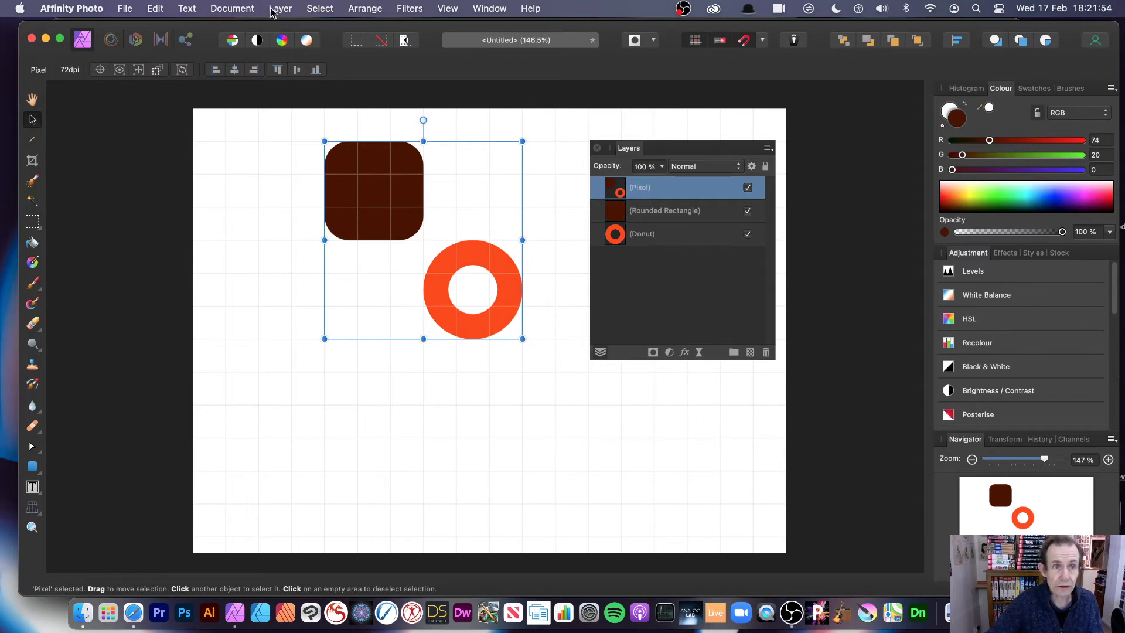
{"action": "left_click", "coordinate": [280, 8]}
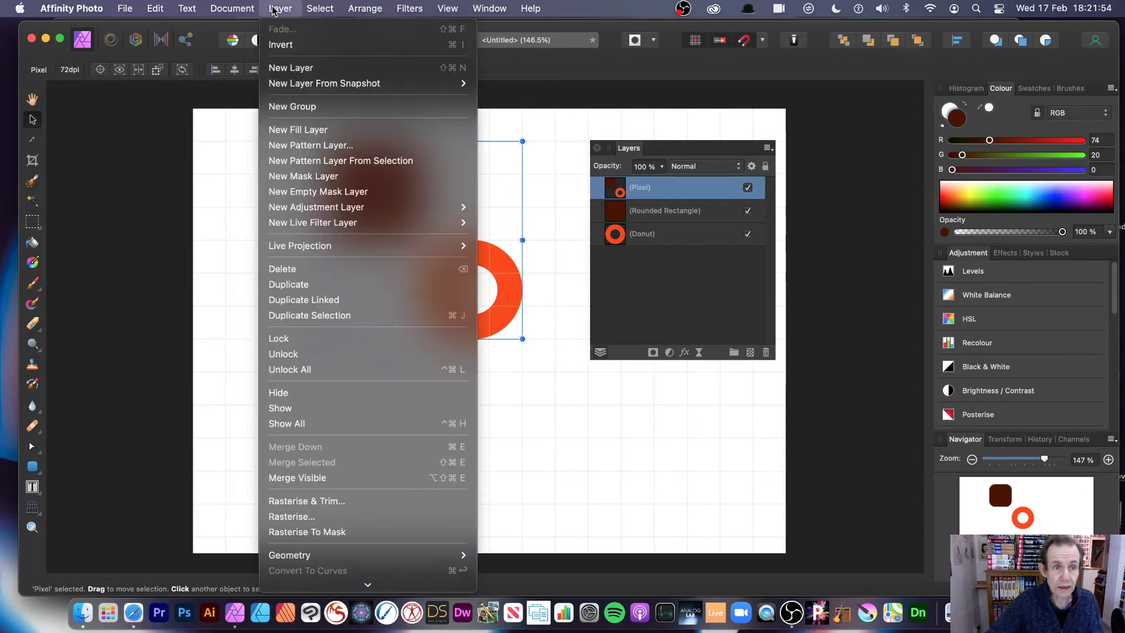
Step: Make a small-tiled pattern layer and hide the Pixel, Rounded Rectangle and Donut layers
{"action": "left_click", "coordinate": [301, 166]}
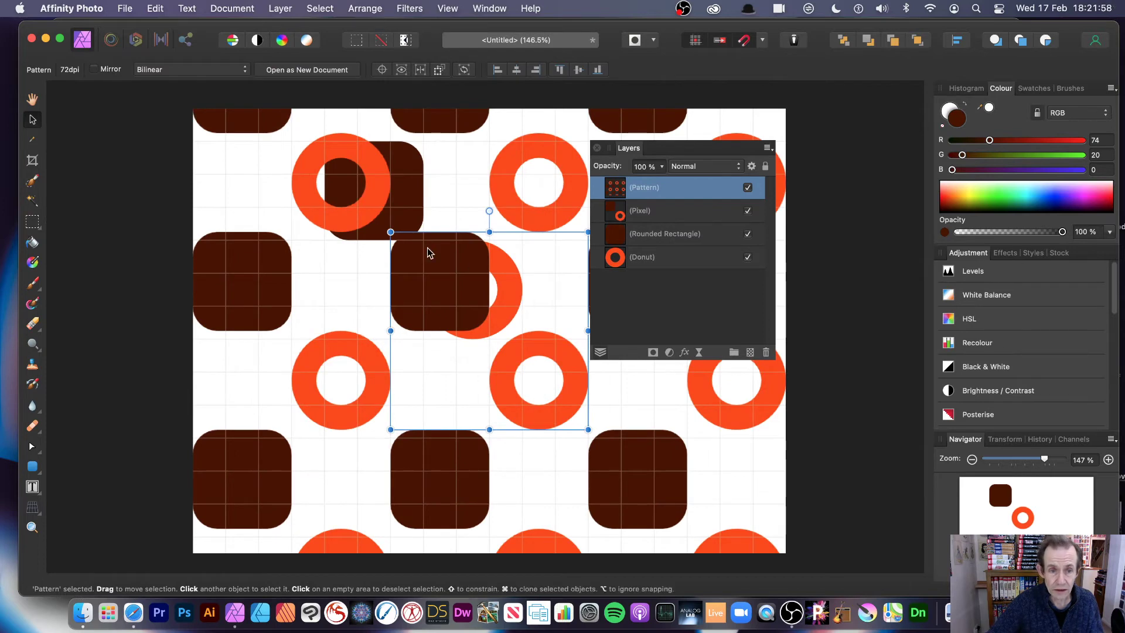
{"action": "left_click_drag", "start_coordinate": [391, 233], "coordinate": [497, 339]}
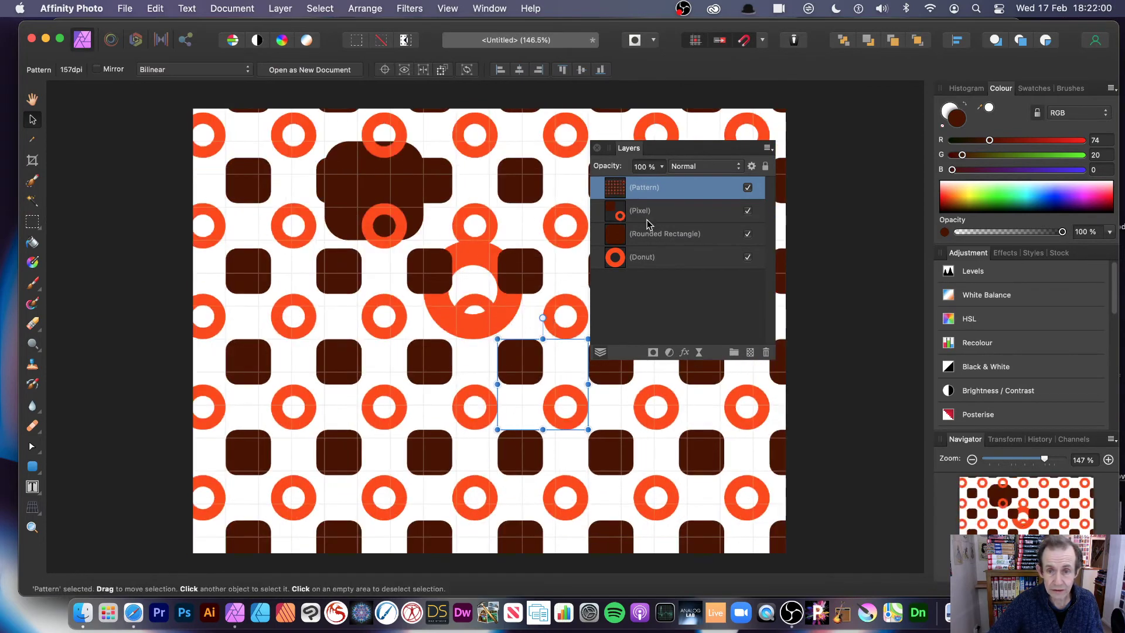
{"action": "left_click", "coordinate": [748, 211]}
{"action": "left_click", "coordinate": [747, 234]}
{"action": "left_click", "coordinate": [748, 257]}
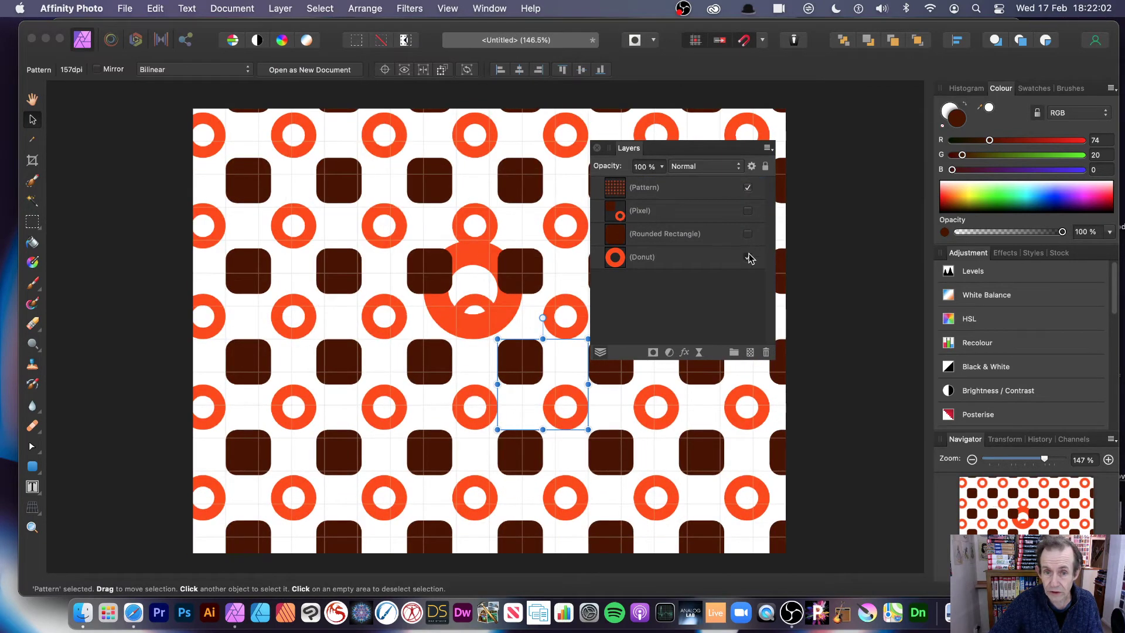
{"action": "left_click_drag", "start_coordinate": [497, 339], "coordinate": [555, 397]}
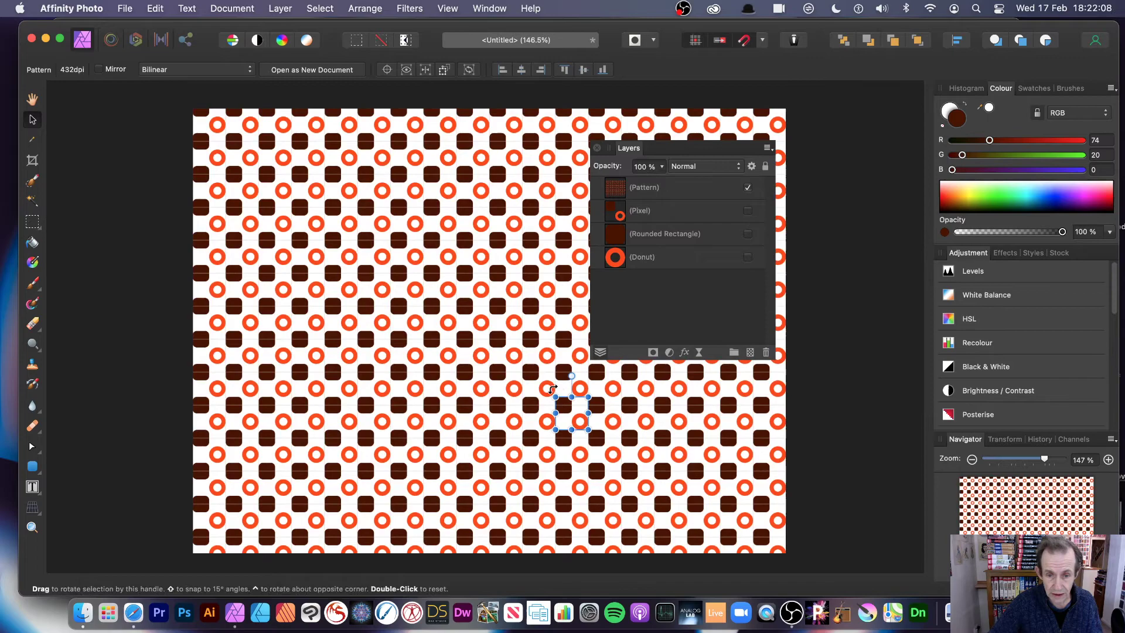
Step: Rotate the pattern about 45° and enlarge its tiles to 203 dpi
{"action": "left_click_drag", "start_coordinate": [555, 390], "coordinate": [522, 402]}
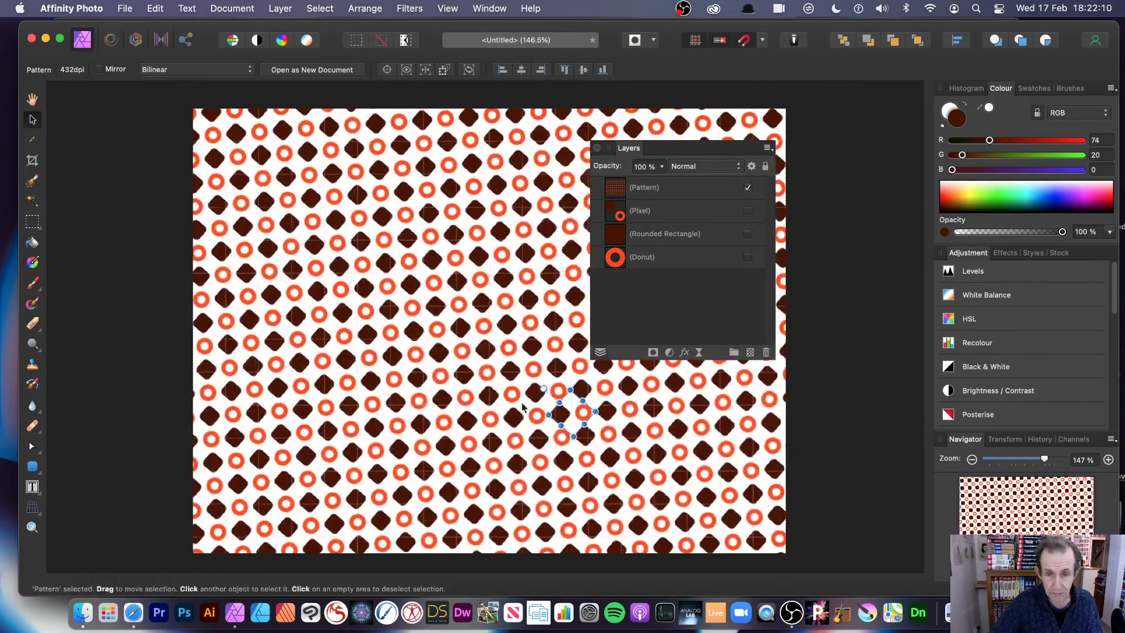
{"action": "left_click_drag", "start_coordinate": [571, 431], "coordinate": [412, 340]}
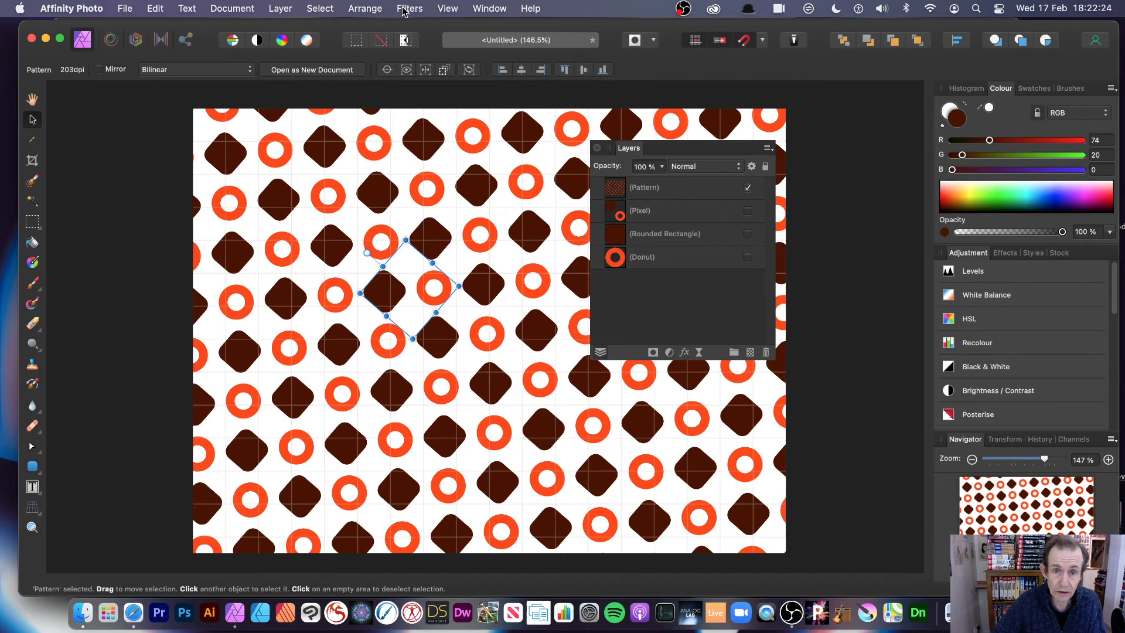
Step: Nest a Distort > Perspective live filter inside the Pattern layer
{"action": "double_click", "coordinate": [663, 188]}
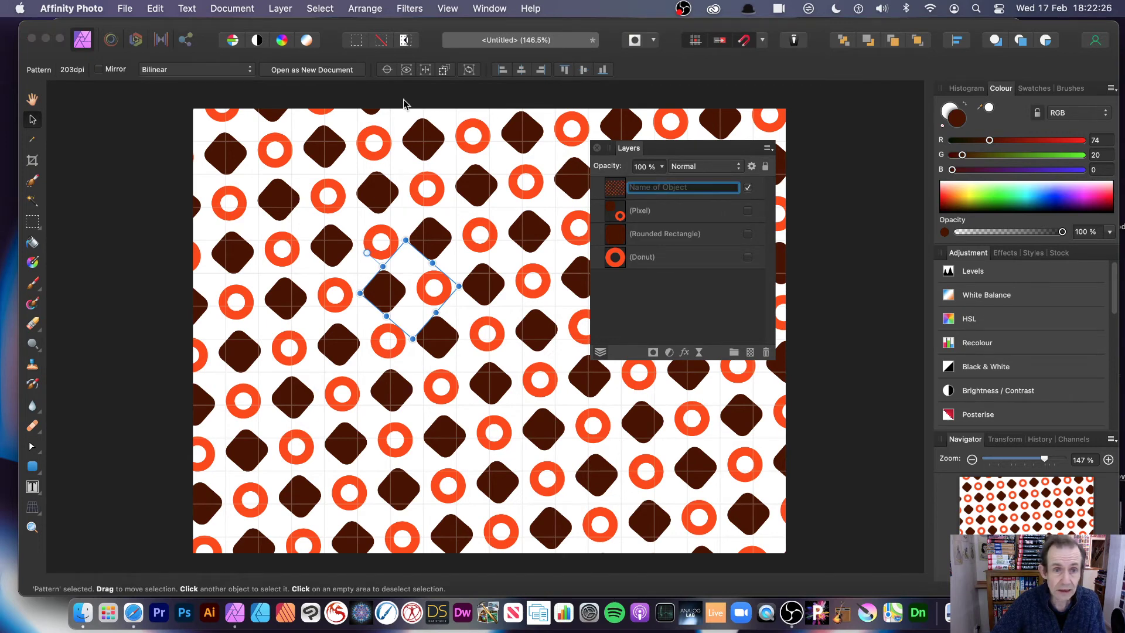
{"action": "key", "text": "Escape"}
{"action": "key", "text": "Escape"}
{"action": "left_click", "coordinate": [615, 189]}
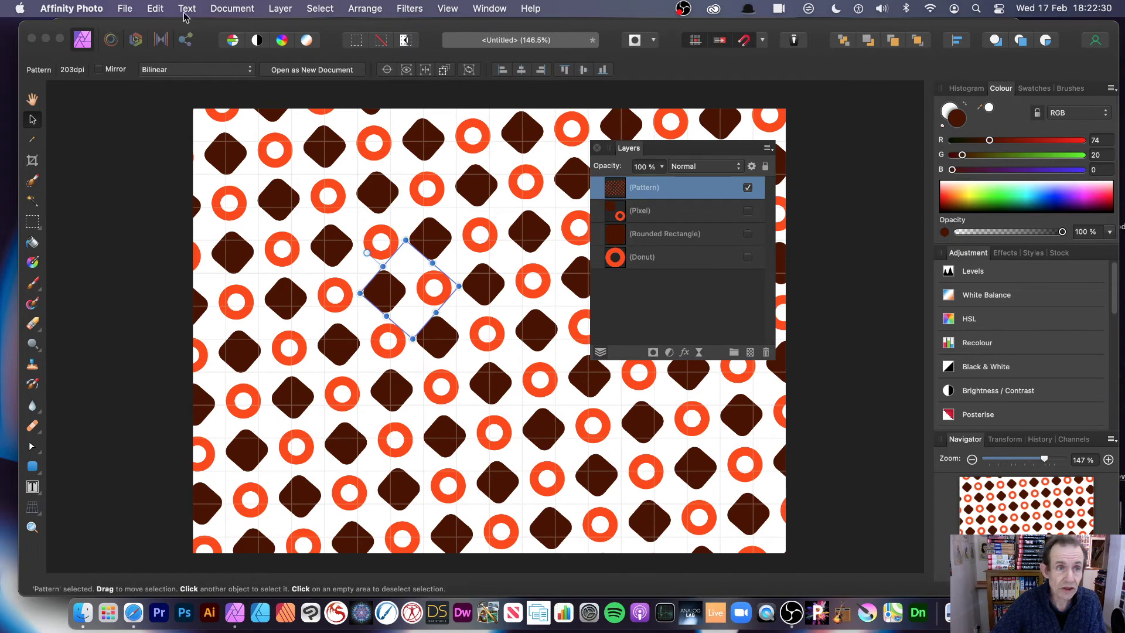
{"action": "left_click", "coordinate": [280, 8]}
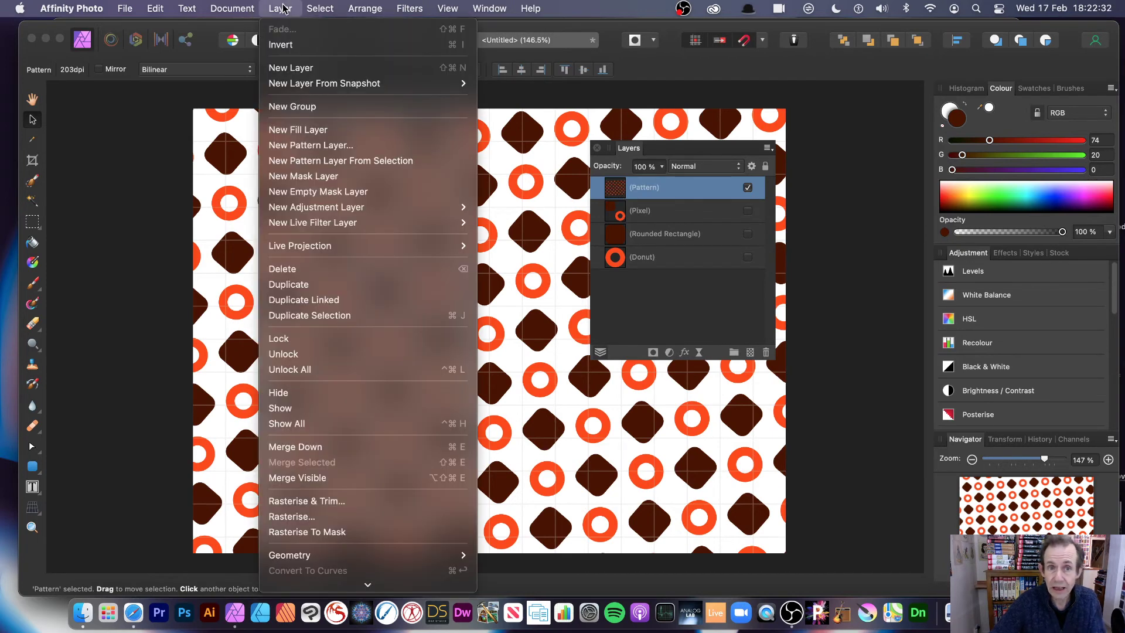
{"action": "mouse_move", "coordinate": [312, 226]}
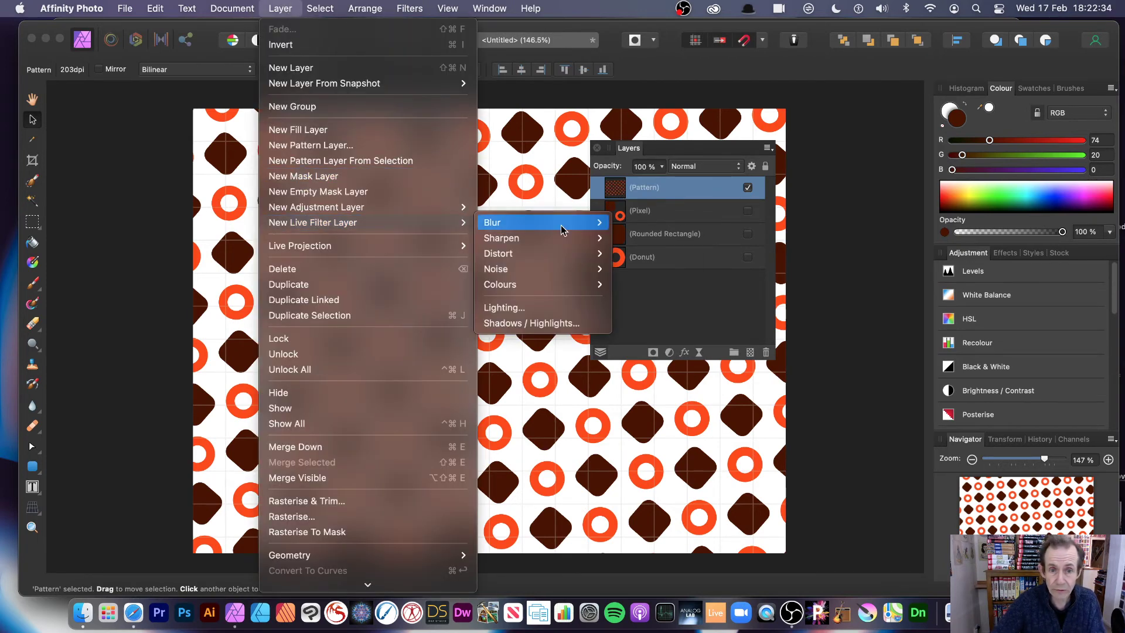
{"action": "mouse_move", "coordinate": [552, 256]}
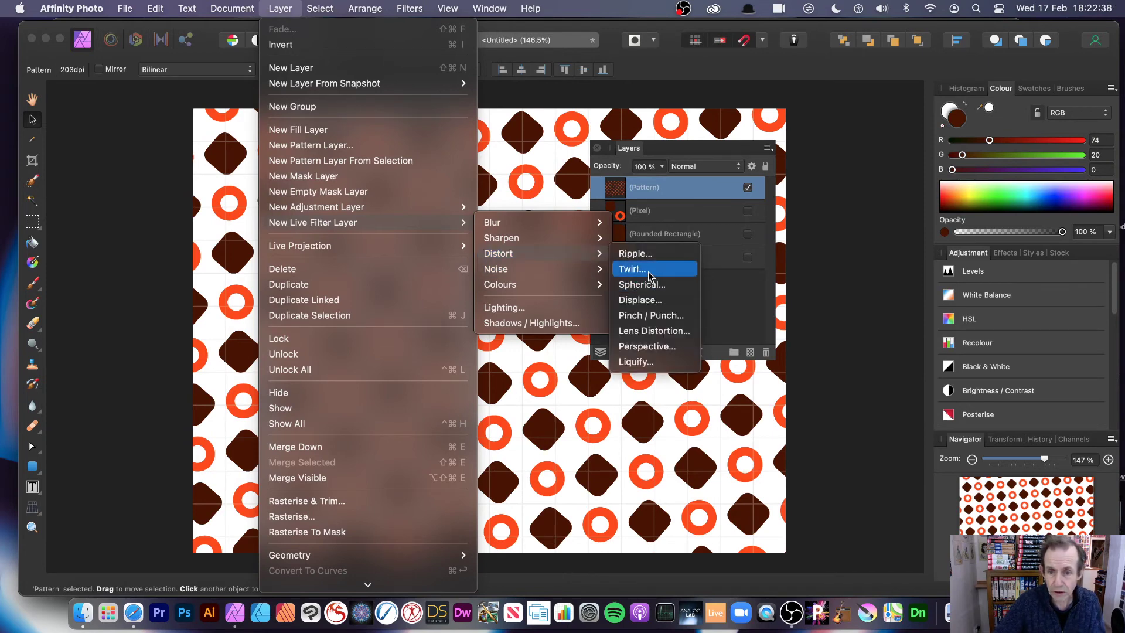
{"action": "left_click", "coordinate": [655, 352]}
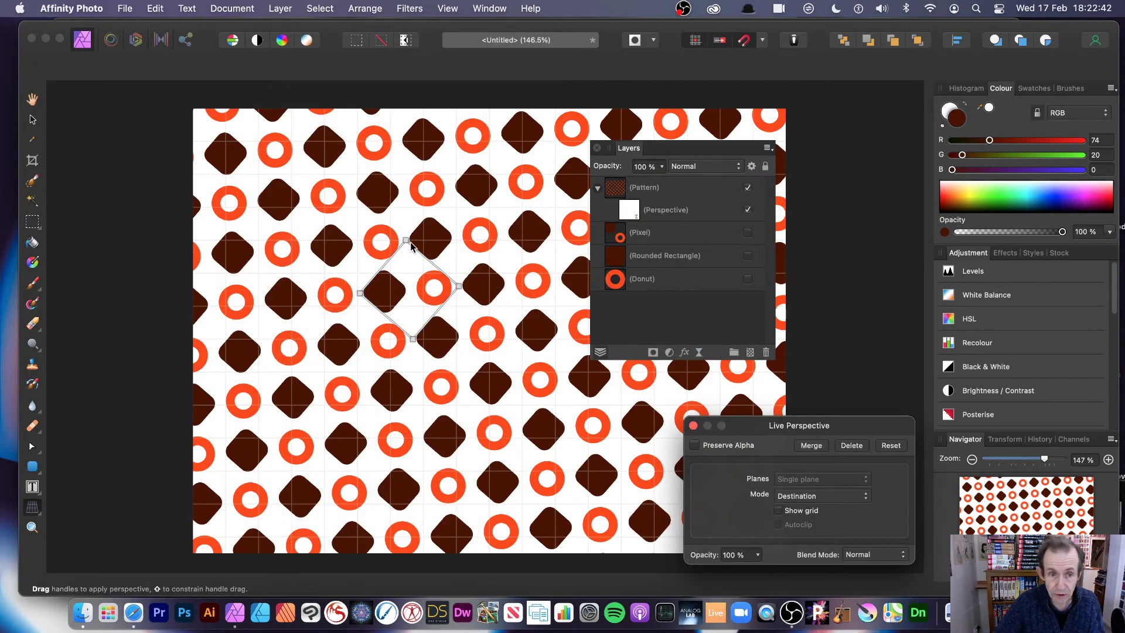
Step: Drag the top, right and left Live Perspective corners so the tiles shrink toward the upper left
{"action": "left_click_drag", "start_coordinate": [406, 240], "coordinate": [377, 174]}
{"action": "mouse_move", "coordinate": [458, 286]}
{"action": "left_mouse_down"}
{"action": "mouse_move", "coordinate": [515, 258]}
{"action": "mouse_move", "coordinate": [446, 317]}
{"action": "mouse_move", "coordinate": [457, 303]}
{"action": "left_mouse_up"}
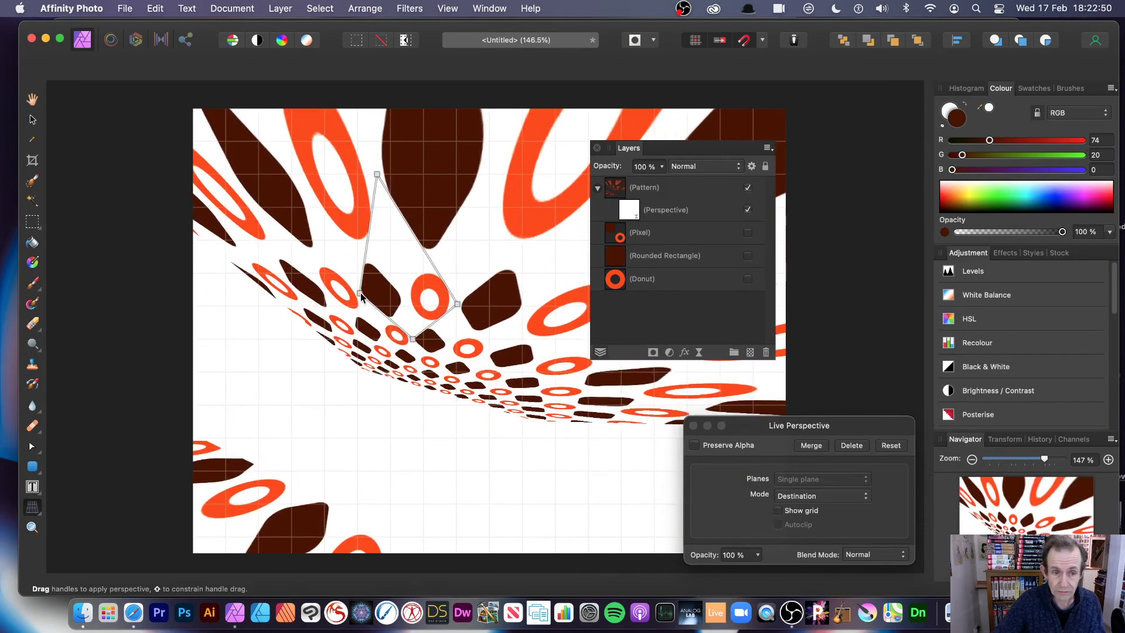
{"action": "left_click_drag", "start_coordinate": [360, 293], "coordinate": [355, 244]}
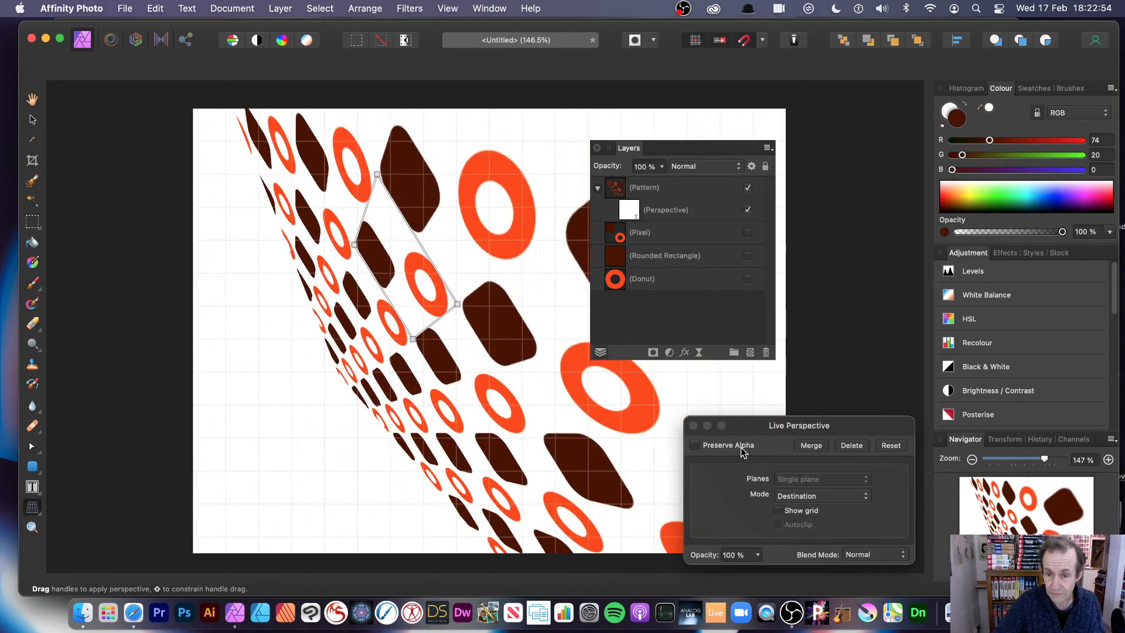
{"action": "left_click", "coordinate": [691, 423]}
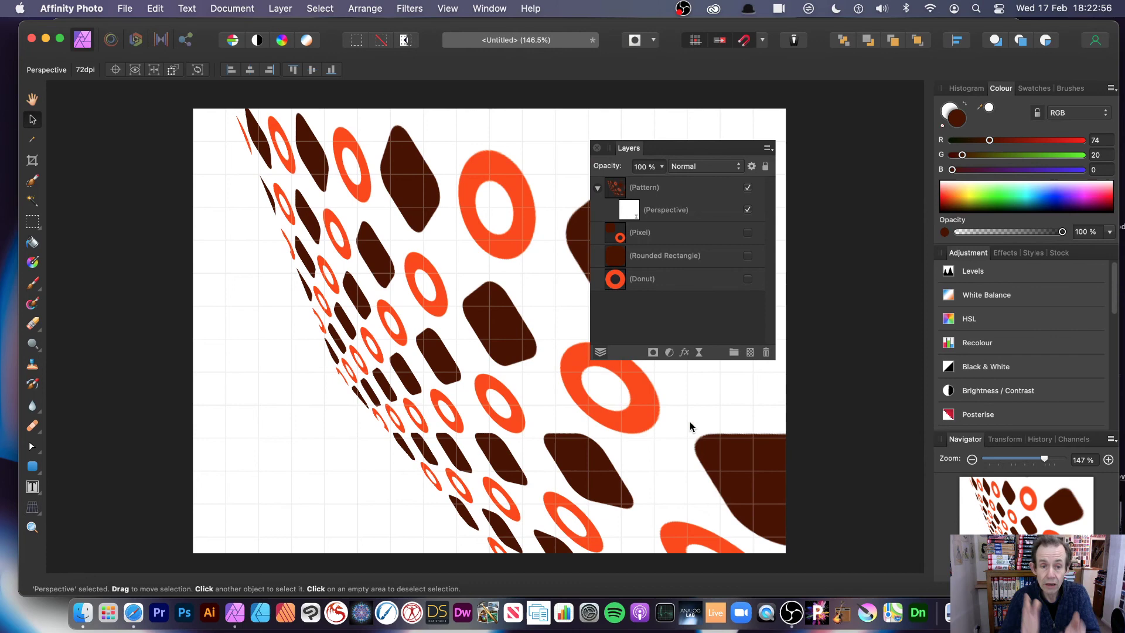